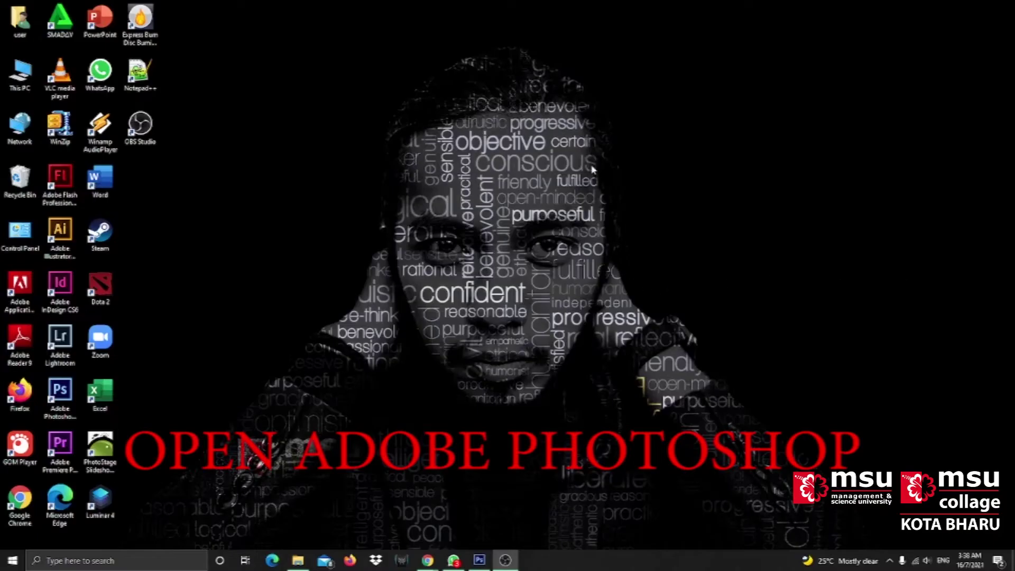
Step: Switch to Photoshop from its taskbar icon, showing an empty workspace
{"action": "left_click", "coordinate": [478, 561]}
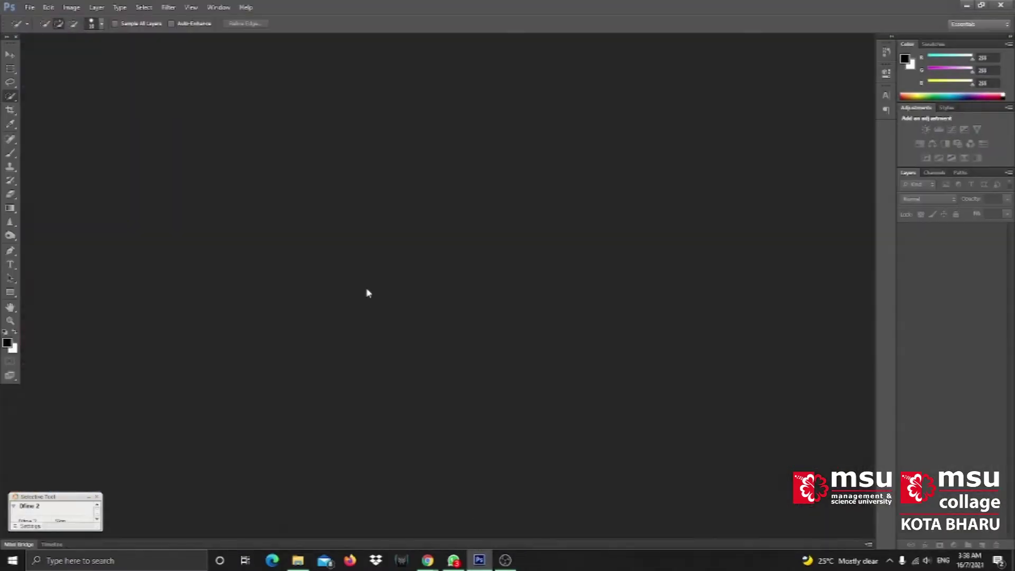
Step: Drag the flower-crowned profile portrait from Downloads into Photoshop and open it through Camera Raw
{"action": "left_click", "coordinate": [298, 560]}
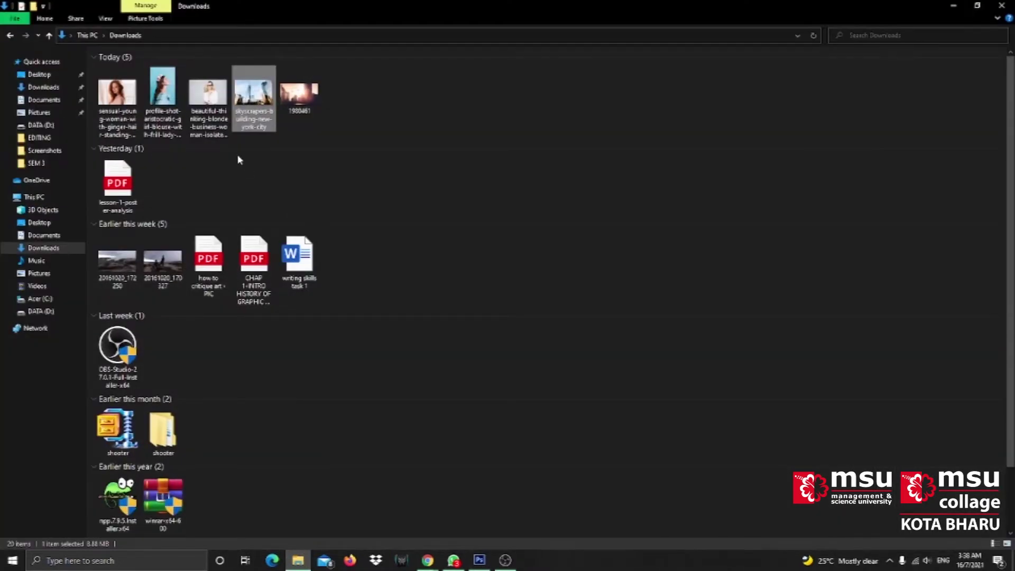
{"action": "mouse_move", "coordinate": [163, 95]}
{"action": "left_mouse_down"}
{"action": "mouse_move", "coordinate": [350, 338]}
{"action": "mouse_move", "coordinate": [433, 259]}
{"action": "left_mouse_up"}
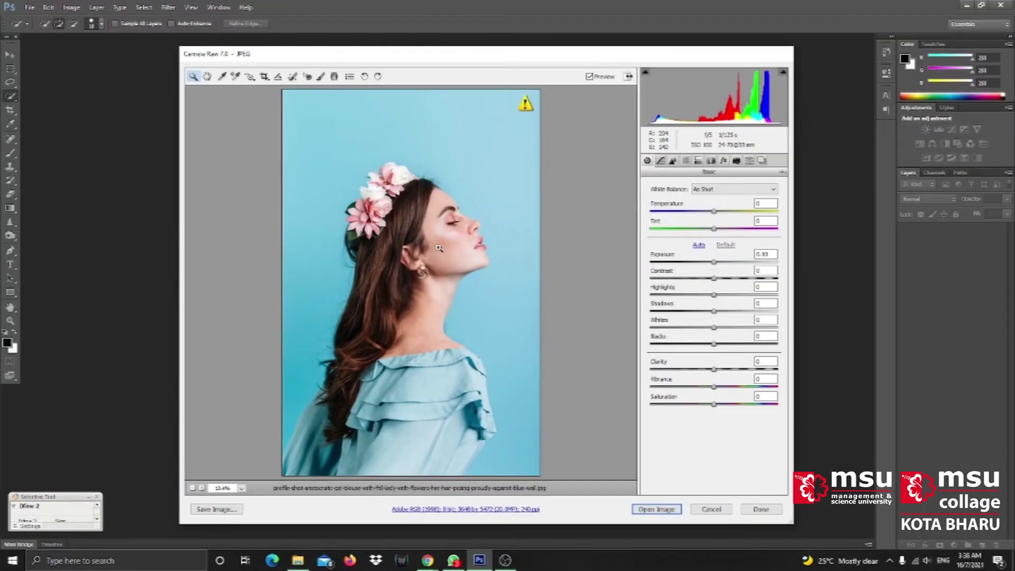
{"action": "left_click", "coordinate": [657, 510]}
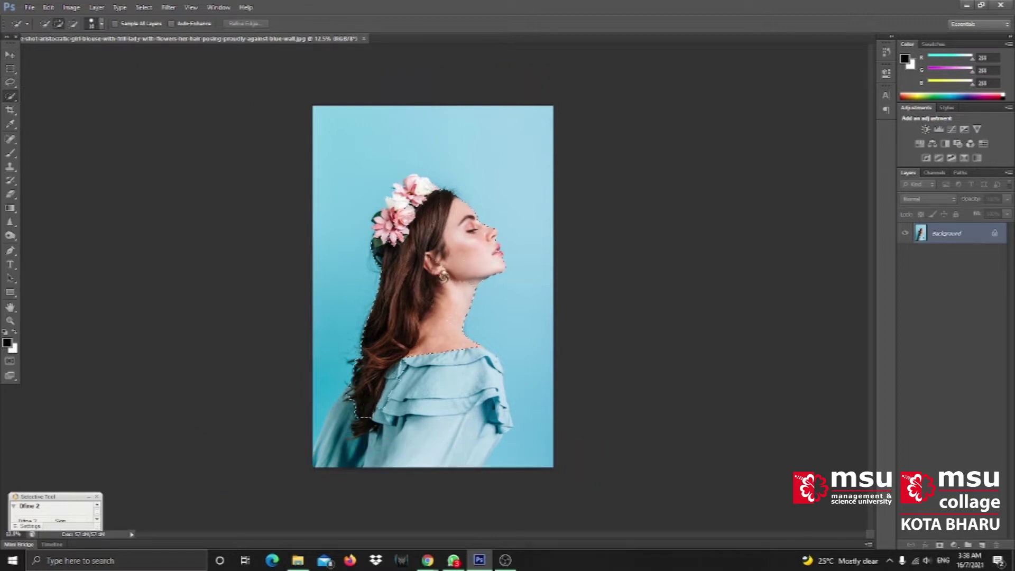
Step: Extend the Quick Selection over the blouse ruffles down to the image's bottom edge
{"action": "left_click_drag", "start_coordinate": [402, 386], "coordinate": [468, 423]}
{"action": "left_click_drag", "start_coordinate": [458, 386], "coordinate": [429, 450]}
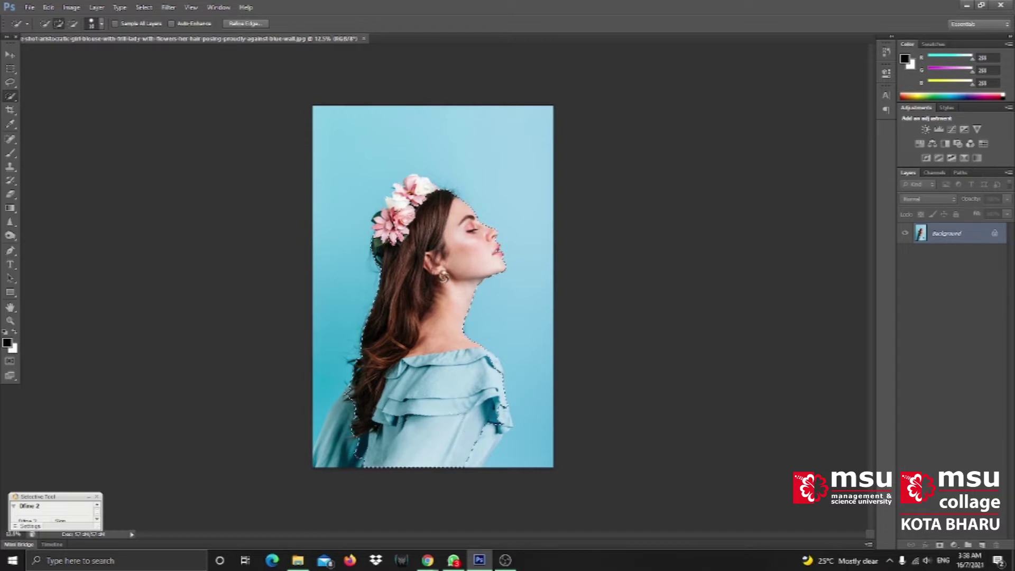
{"action": "left_click_drag", "start_coordinate": [326, 445], "coordinate": [471, 460]}
{"action": "scroll", "coordinate": [409, 209], "scroll_direction": "up", "scroll_amount": 2}
{"action": "scroll", "coordinate": [407, 207], "scroll_direction": "up", "scroll_amount": 2}
{"action": "scroll", "coordinate": [407, 207], "scroll_direction": "up", "scroll_amount": 1}
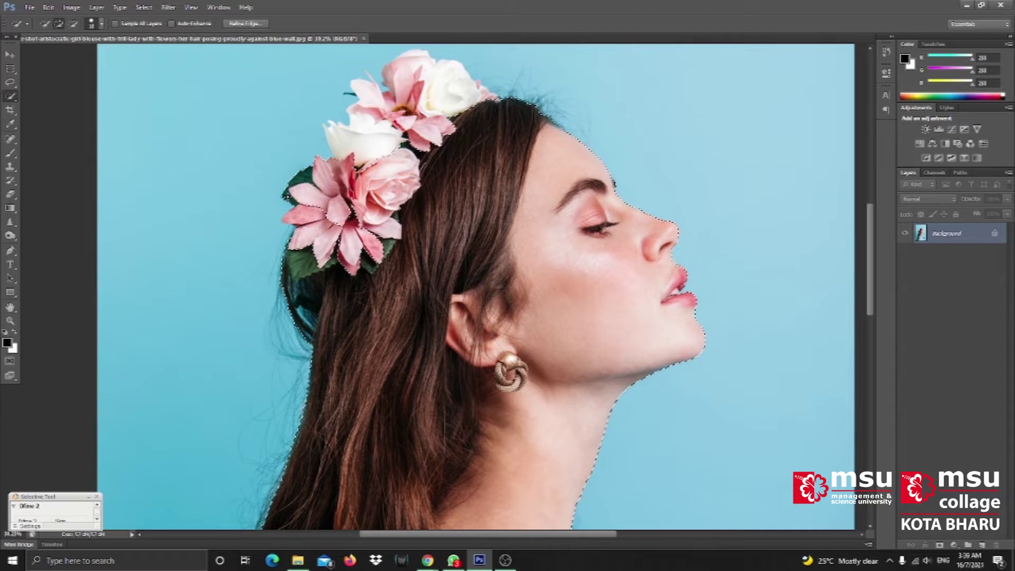
Step: Add the white rose and upper flowers to the Quick Selection of the woman
{"action": "left_click_drag", "start_coordinate": [377, 184], "coordinate": [386, 104]}
{"action": "scroll", "coordinate": [435, 113], "scroll_direction": "up", "scroll_amount": 3}
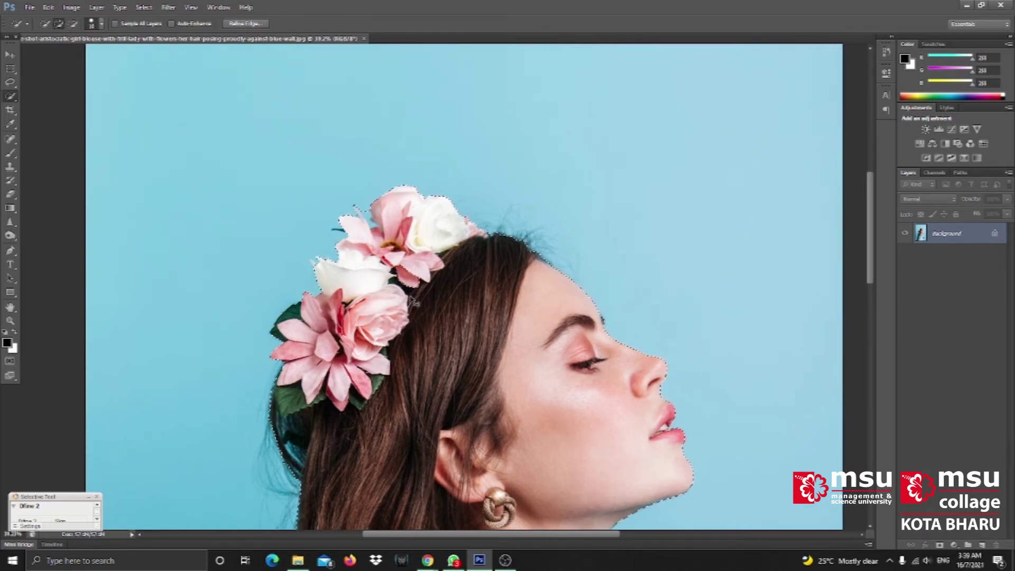
{"action": "scroll", "coordinate": [413, 301], "scroll_direction": "down", "scroll_amount": 2}
{"action": "scroll", "coordinate": [415, 312], "scroll_direction": "down", "scroll_amount": 2}
{"action": "scroll", "coordinate": [418, 325], "scroll_direction": "down", "scroll_amount": 2}
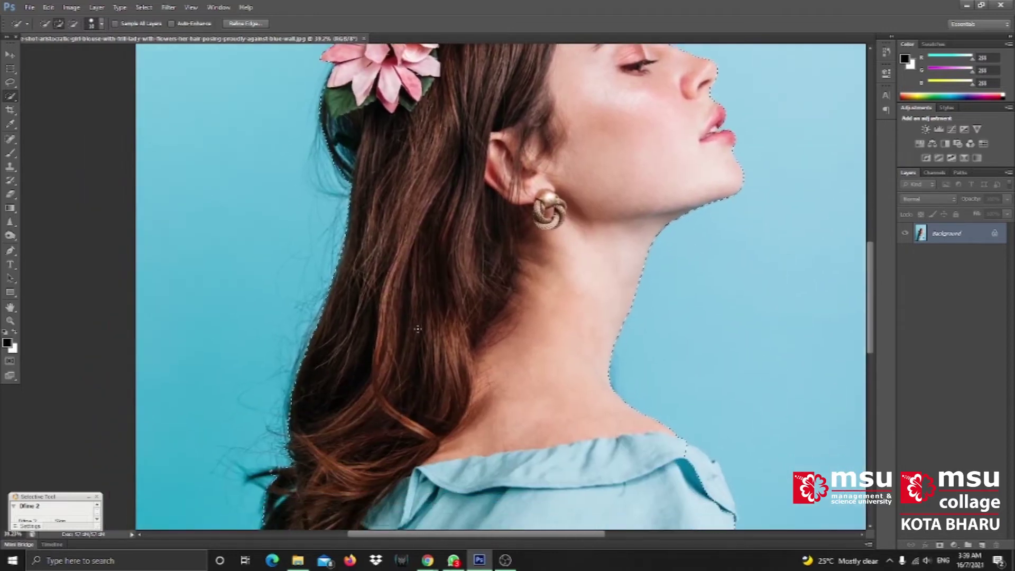
{"action": "scroll", "coordinate": [418, 333], "scroll_direction": "down", "scroll_amount": 1}
{"action": "scroll", "coordinate": [423, 318], "scroll_direction": "down", "scroll_amount": 3}
{"action": "scroll", "coordinate": [460, 264], "scroll_direction": "down", "scroll_amount": 3}
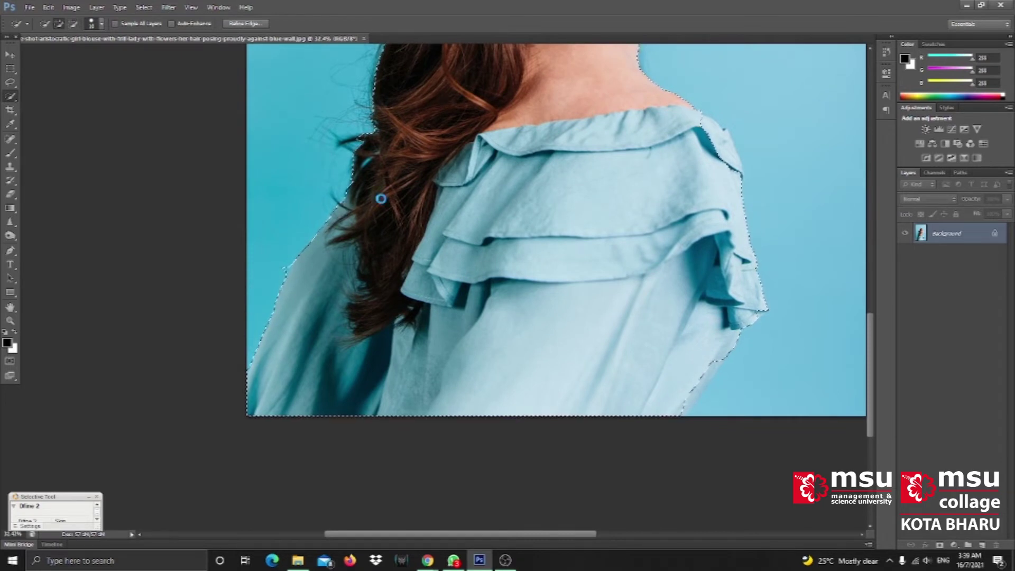
{"action": "scroll", "coordinate": [366, 206], "scroll_direction": "down", "scroll_amount": 1}
{"action": "scroll", "coordinate": [418, 339], "scroll_direction": "up", "scroll_amount": 5}
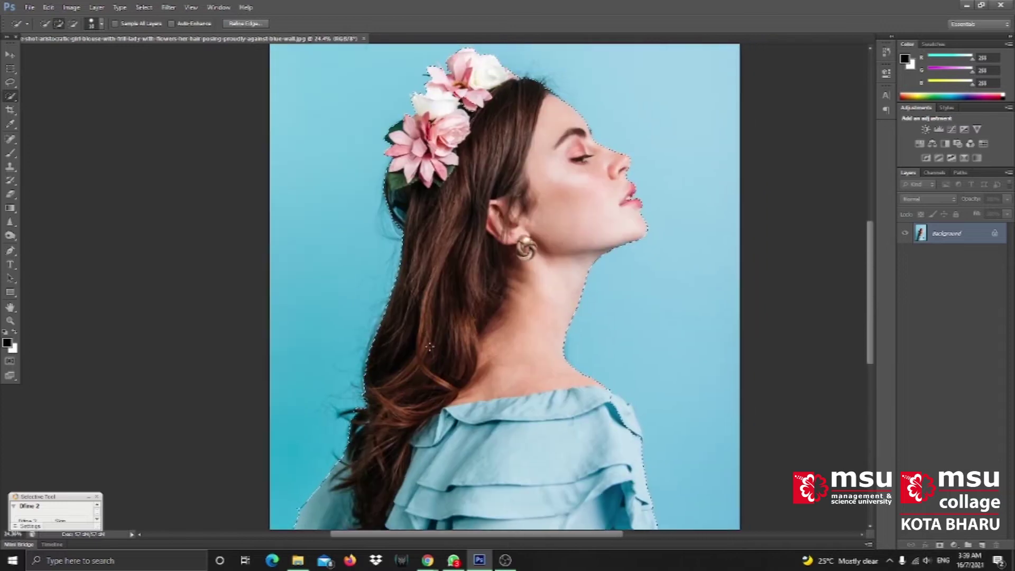
{"action": "left_click", "coordinate": [243, 23]}
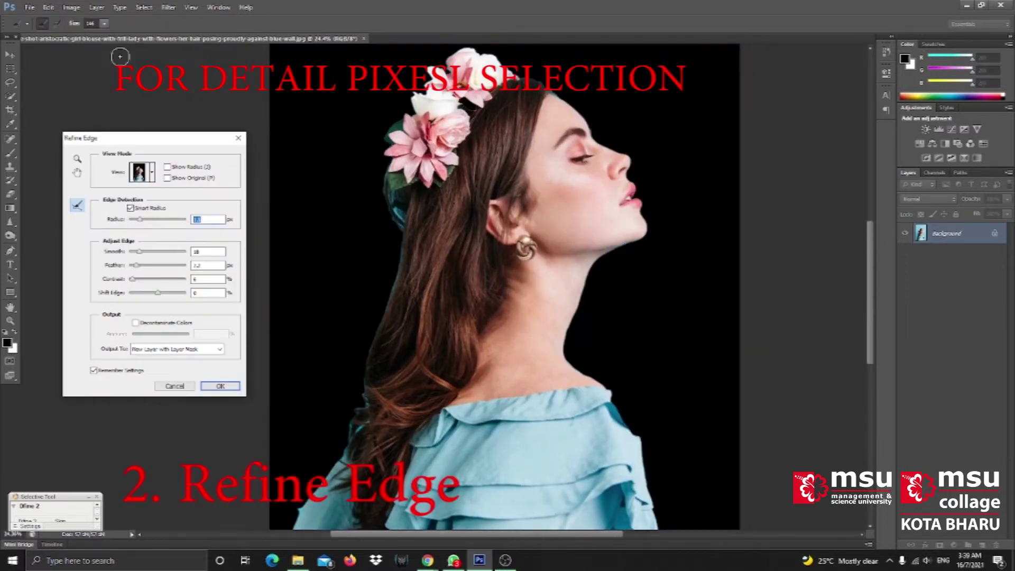
Step: Brush Refine Edge along the hair's left side, the top of the head and the flowers
{"action": "left_click", "coordinate": [105, 23]}
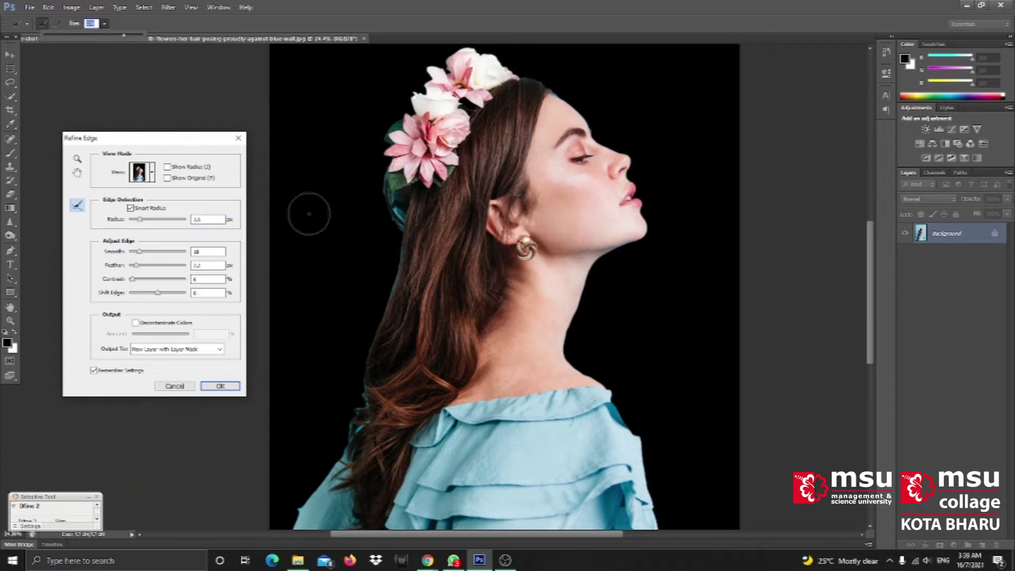
{"action": "mouse_move", "coordinate": [391, 222]}
{"action": "left_mouse_down"}
{"action": "mouse_move", "coordinate": [373, 343]}
{"action": "mouse_move", "coordinate": [334, 421]}
{"action": "left_mouse_up"}
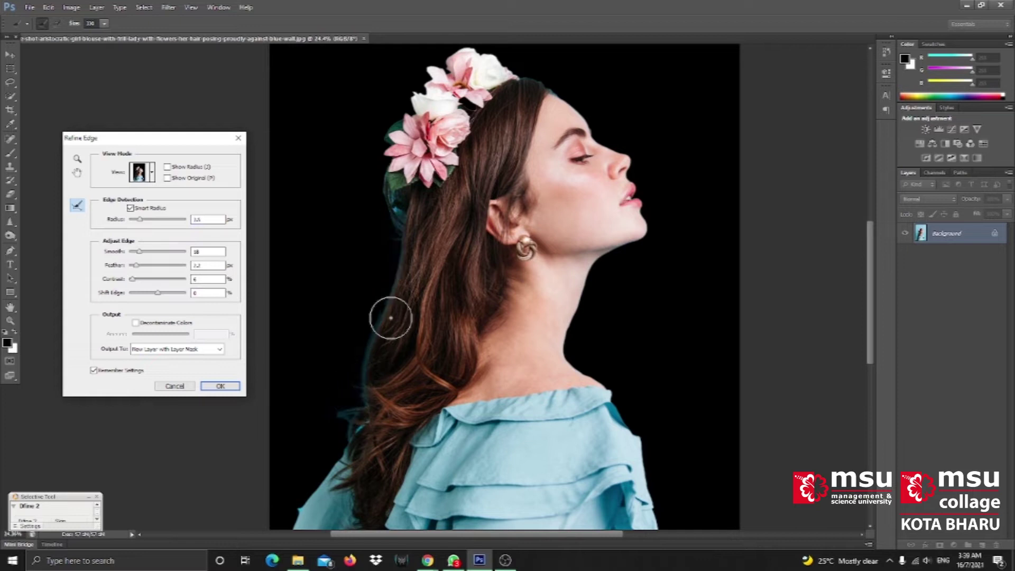
{"action": "left_click_drag", "start_coordinate": [403, 232], "coordinate": [410, 106]}
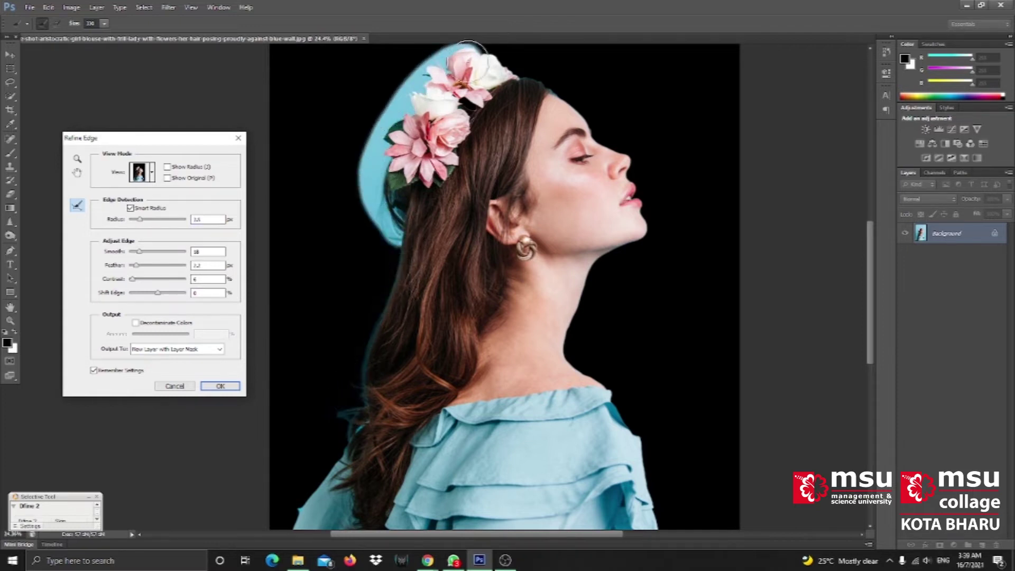
{"action": "mouse_move", "coordinate": [410, 105]}
{"action": "left_mouse_down"}
{"action": "mouse_move", "coordinate": [587, 104]}
{"action": "mouse_move", "coordinate": [520, 61]}
{"action": "left_mouse_up"}
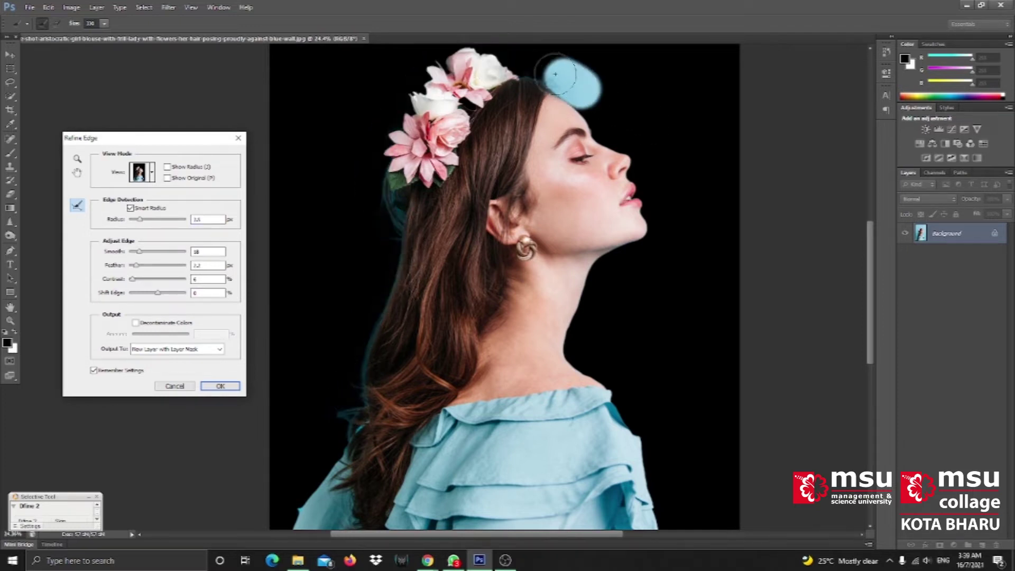
{"action": "left_click_drag", "start_coordinate": [583, 94], "coordinate": [391, 254]}
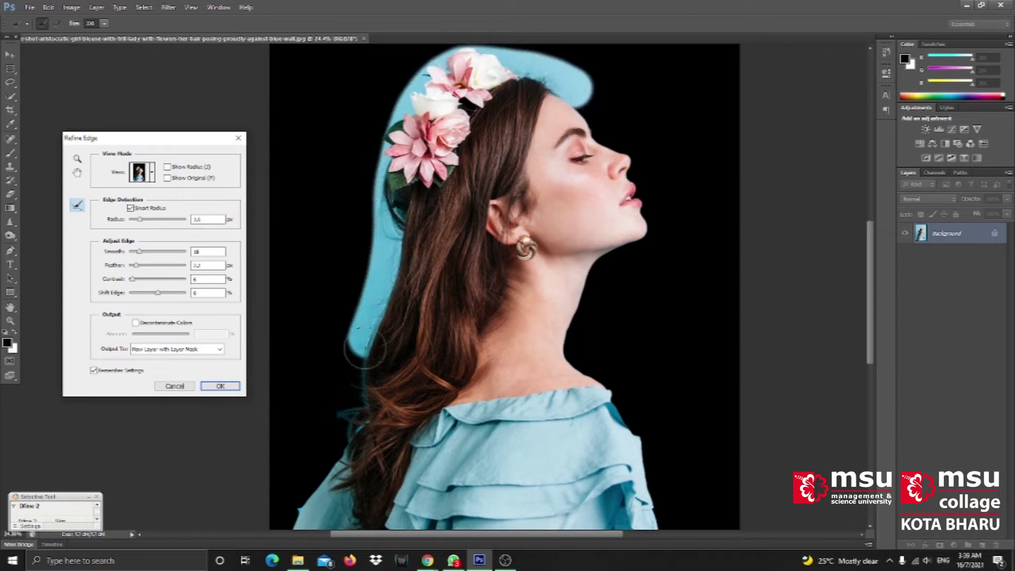
{"action": "mouse_move", "coordinate": [390, 254]}
{"action": "left_mouse_down"}
{"action": "mouse_move", "coordinate": [386, 193]}
{"action": "mouse_move", "coordinate": [405, 222]}
{"action": "left_mouse_up"}
{"action": "mouse_move", "coordinate": [378, 177]}
{"action": "left_mouse_down"}
{"action": "mouse_move", "coordinate": [381, 316]}
{"action": "mouse_move", "coordinate": [317, 460]}
{"action": "left_mouse_up"}
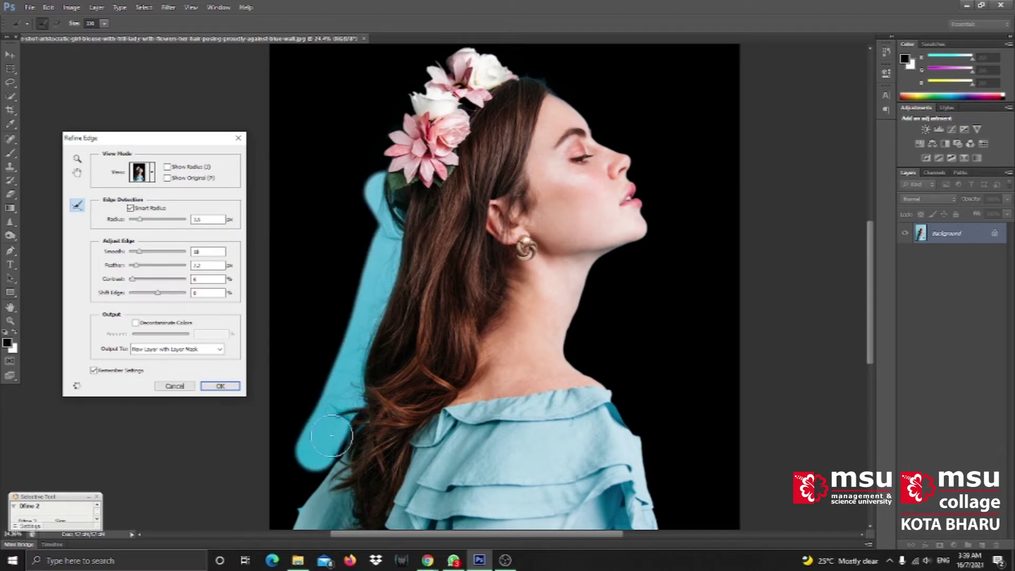
Step: Refine the edge down the hair, face profile, chin, neck and blouse outline
{"action": "mouse_move", "coordinate": [374, 390]}
{"action": "left_mouse_down"}
{"action": "mouse_move", "coordinate": [435, 173]}
{"action": "mouse_move", "coordinate": [335, 267]}
{"action": "mouse_move", "coordinate": [313, 369]}
{"action": "left_mouse_up"}
{"action": "left_click_drag", "start_coordinate": [465, 199], "coordinate": [257, 411]}
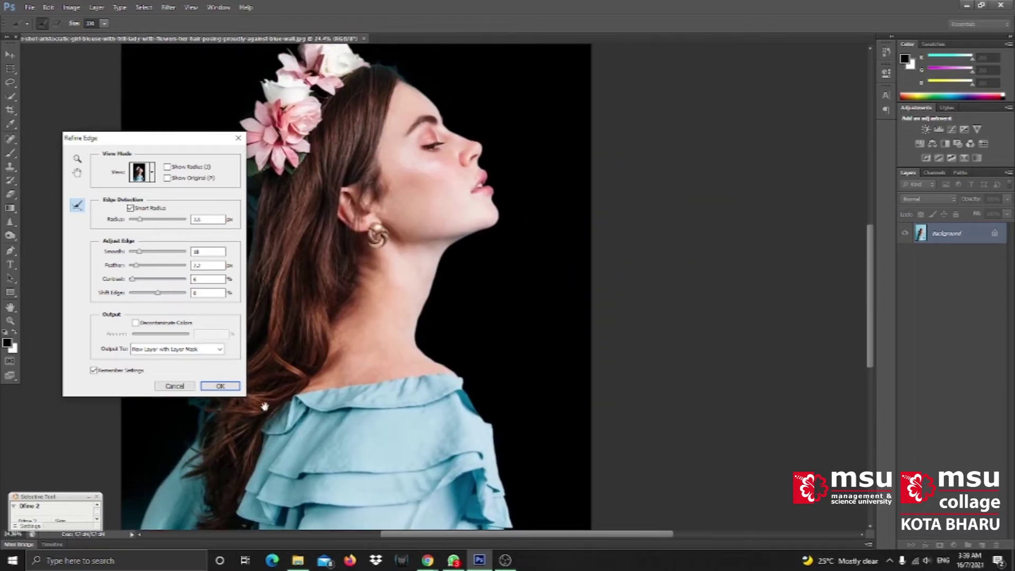
{"action": "mouse_move", "coordinate": [394, 60]}
{"action": "left_mouse_down"}
{"action": "mouse_move", "coordinate": [470, 167]}
{"action": "mouse_move", "coordinate": [445, 275]}
{"action": "left_mouse_up"}
{"action": "mouse_move", "coordinate": [488, 309]}
{"action": "left_mouse_down"}
{"action": "mouse_move", "coordinate": [451, 166]}
{"action": "mouse_move", "coordinate": [465, 386]}
{"action": "mouse_move", "coordinate": [418, 457]}
{"action": "left_mouse_up"}
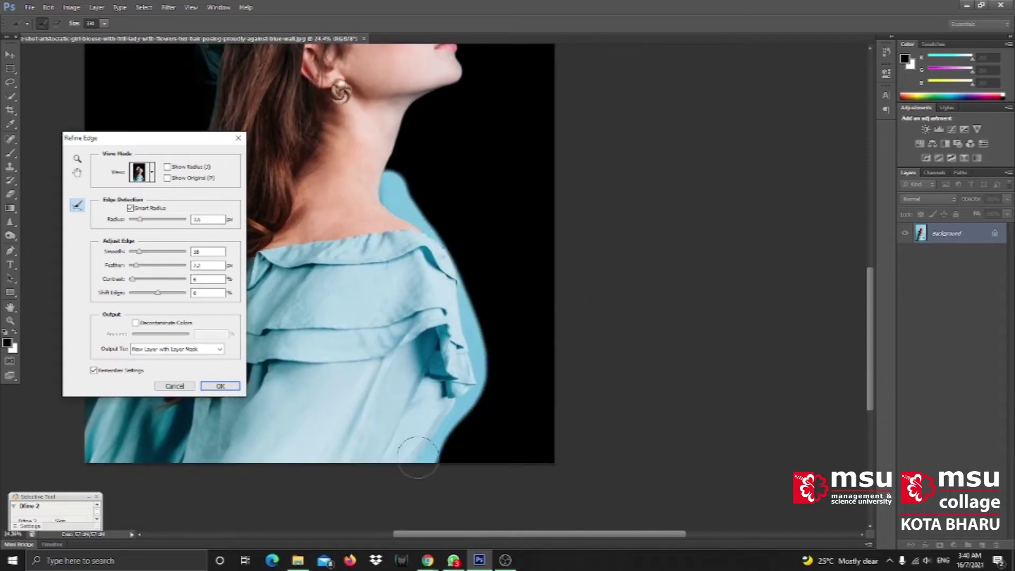
{"action": "left_click_drag", "start_coordinate": [362, 277], "coordinate": [540, 455]}
{"action": "mouse_move", "coordinate": [394, 262]}
{"action": "left_mouse_down"}
{"action": "mouse_move", "coordinate": [377, 231]}
{"action": "mouse_move", "coordinate": [341, 455]}
{"action": "left_mouse_up"}
Step: Output the refined cut-out as a new layer with mask, fit the view, and show Downloads
{"action": "left_click", "coordinate": [221, 386]}
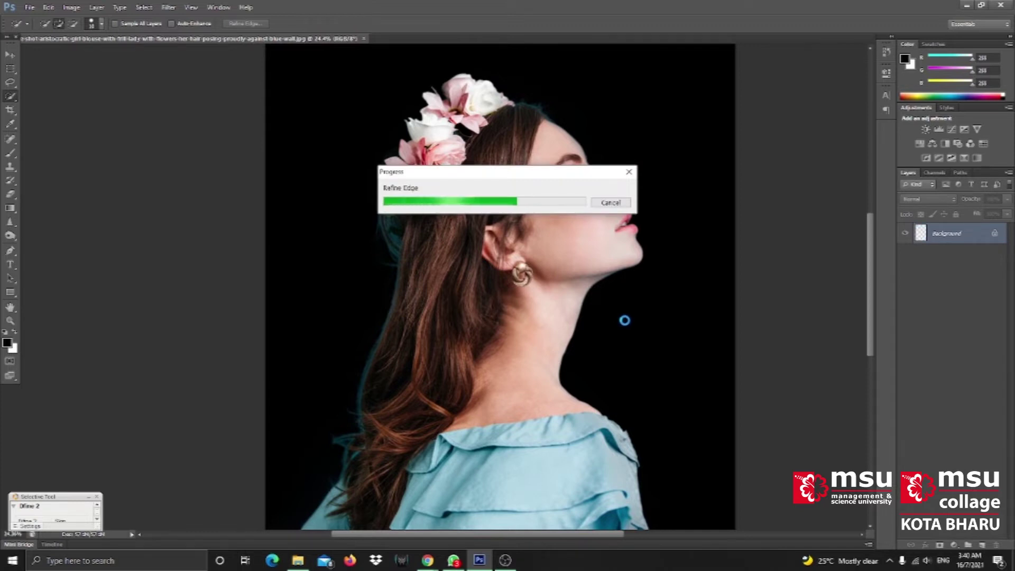
{"action": "key", "text": "ctrl+minus"}
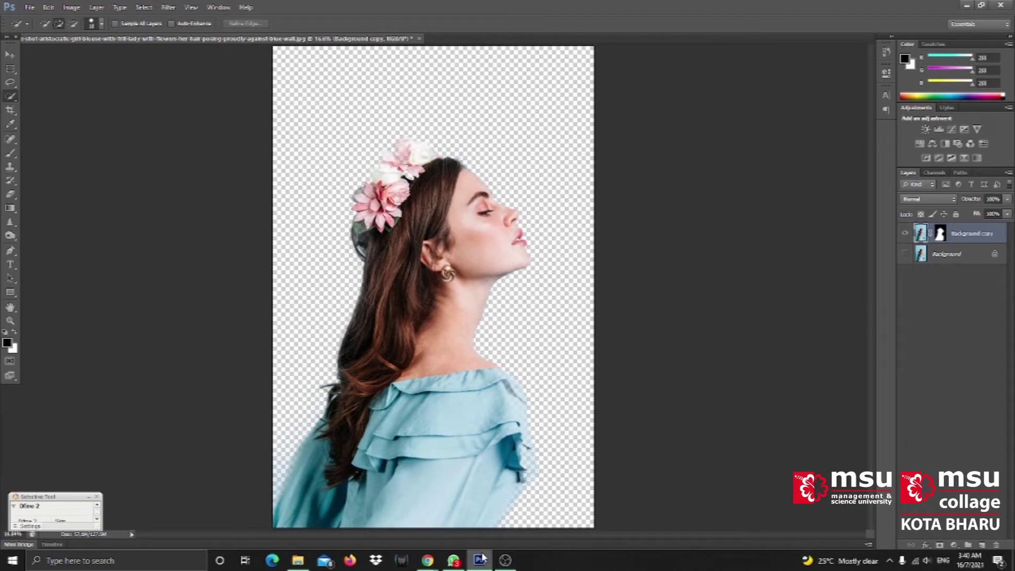
{"action": "left_click", "coordinate": [298, 560]}
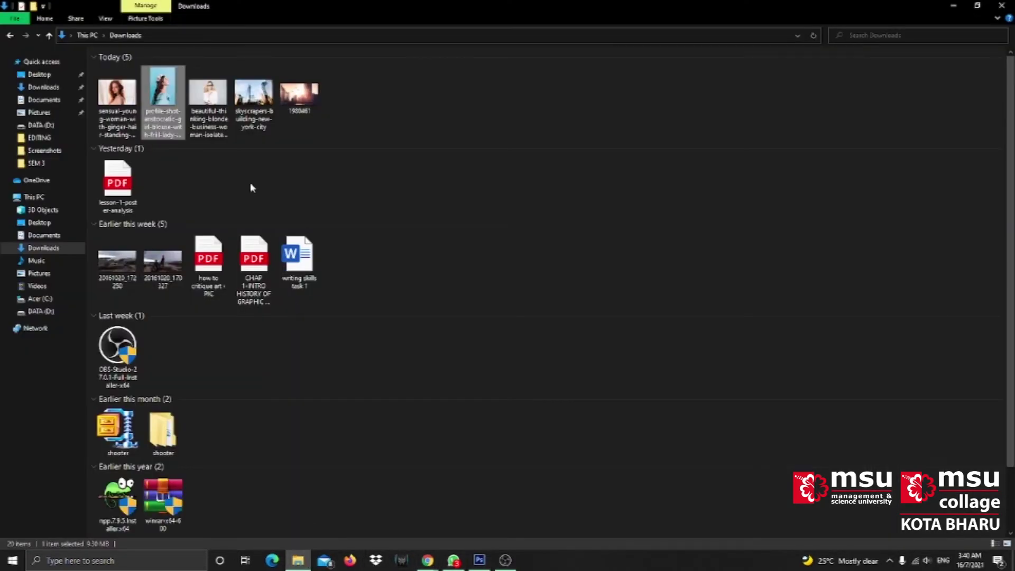
Step: Drop the New York skyscrapers photo onto the portrait and Shift+Alt-scale it to fill the canvas
{"action": "mouse_move", "coordinate": [254, 98]}
{"action": "left_mouse_down"}
{"action": "mouse_move", "coordinate": [485, 564]}
{"action": "mouse_move", "coordinate": [503, 337]}
{"action": "left_mouse_up"}
{"action": "left_click_drag", "start_coordinate": [459, 168], "coordinate": [487, 173]}
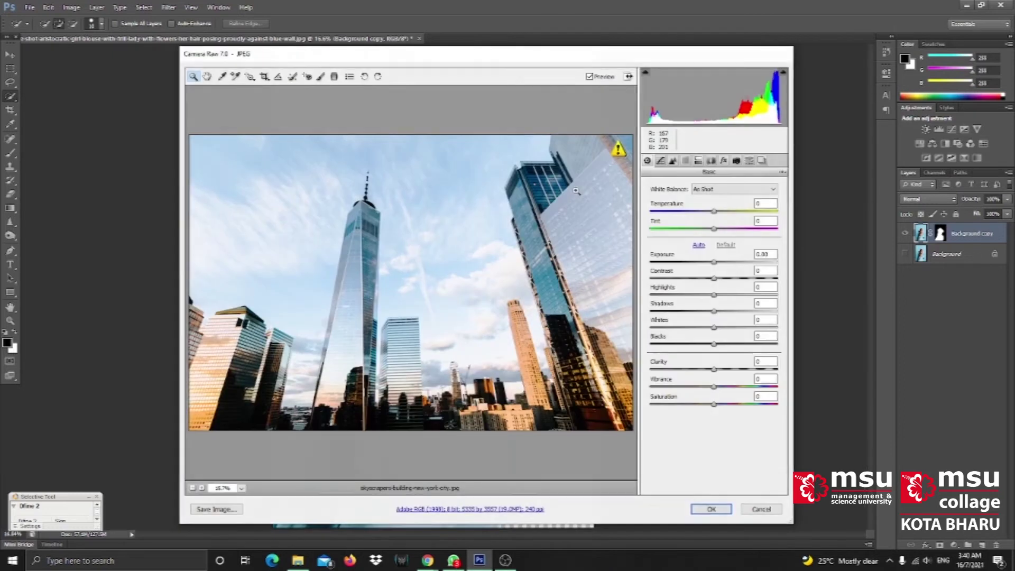
{"action": "left_click", "coordinate": [719, 513]}
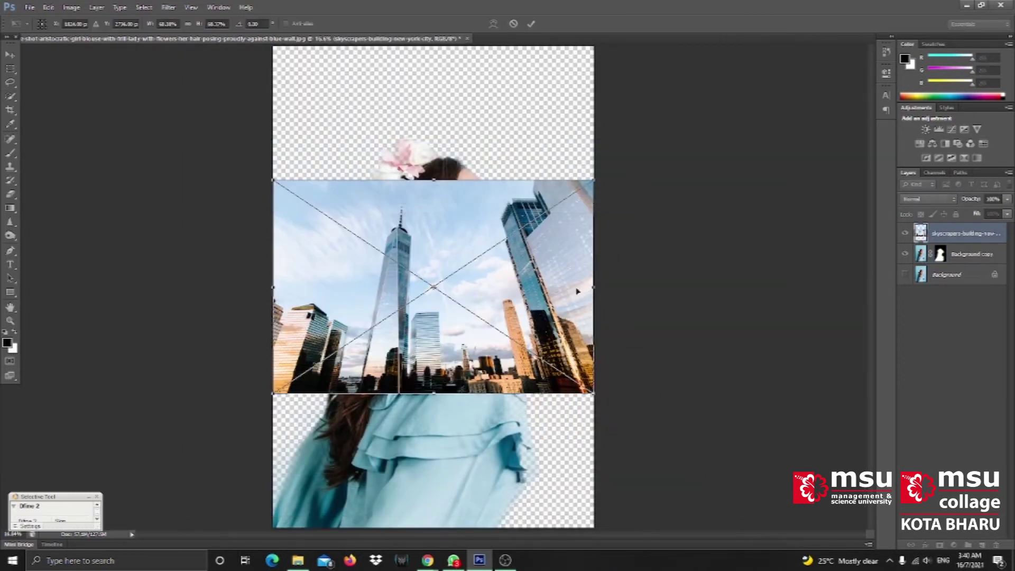
{"action": "left_click_drag", "start_coordinate": [595, 180], "coordinate": [799, 54]}
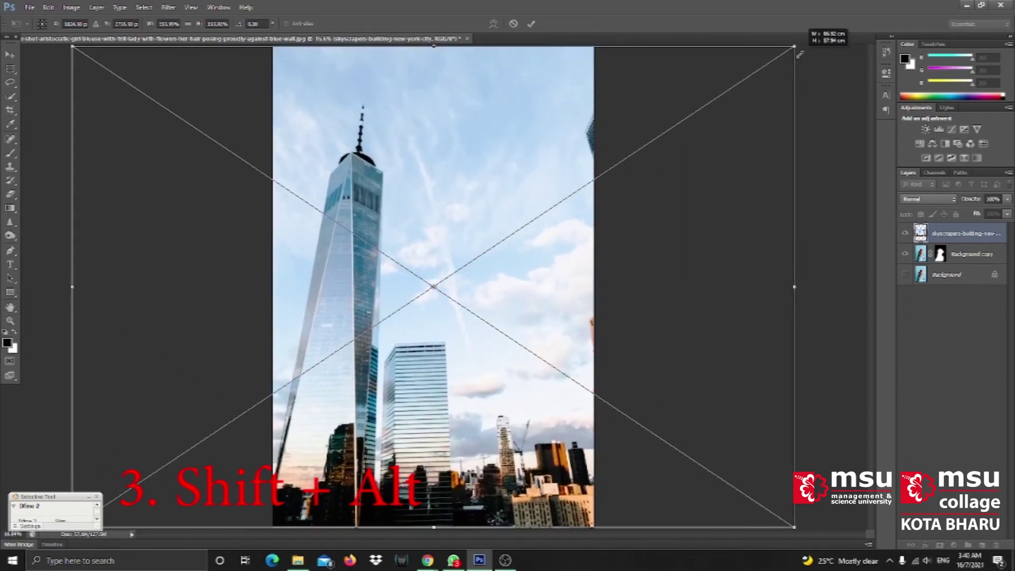
{"action": "scroll", "coordinate": [712, 150], "scroll_direction": "down", "scroll_amount": 1}
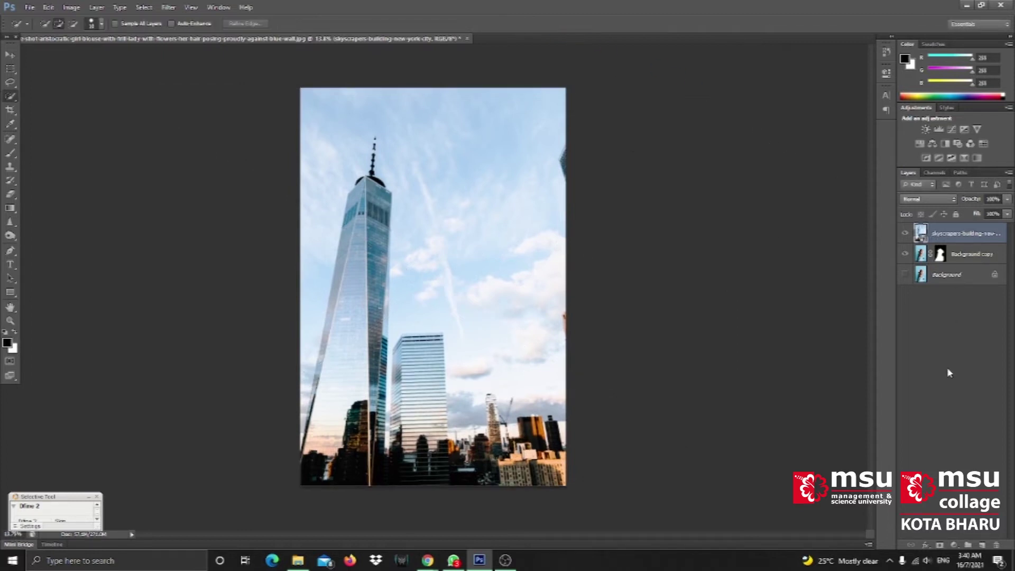
Step: Give the skyscrapers layer a copy of the woman's silhouette mask
{"action": "left_click", "coordinate": [940, 547]}
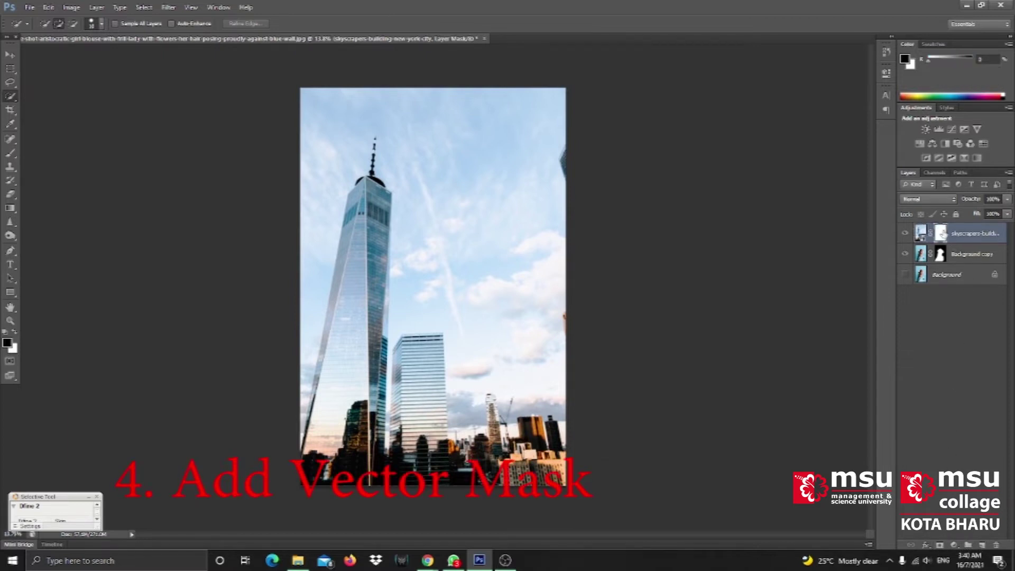
{"action": "mouse_move", "coordinate": [941, 255]}
{"action": "left_mouse_down"}
{"action": "mouse_move", "coordinate": [942, 237]}
{"action": "mouse_move", "coordinate": [931, 238]}
{"action": "left_mouse_up"}
{"action": "left_click", "coordinate": [470, 211]}
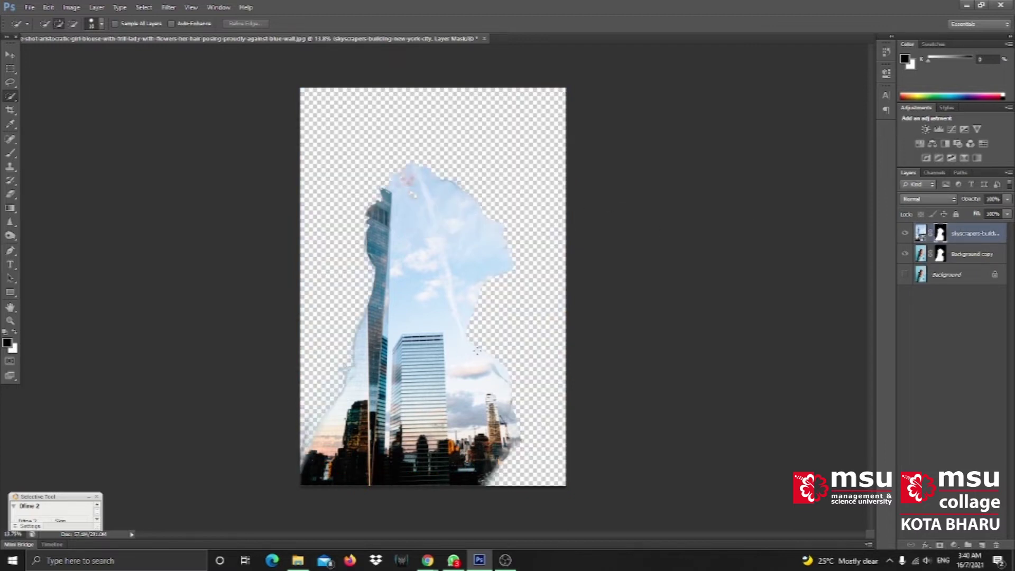
Step: Duplicate the woman layer above the skyscrapers, set it to Lighten, and show the blue Background
{"action": "left_click", "coordinate": [962, 256]}
{"action": "key", "text": "ctrl+j"}
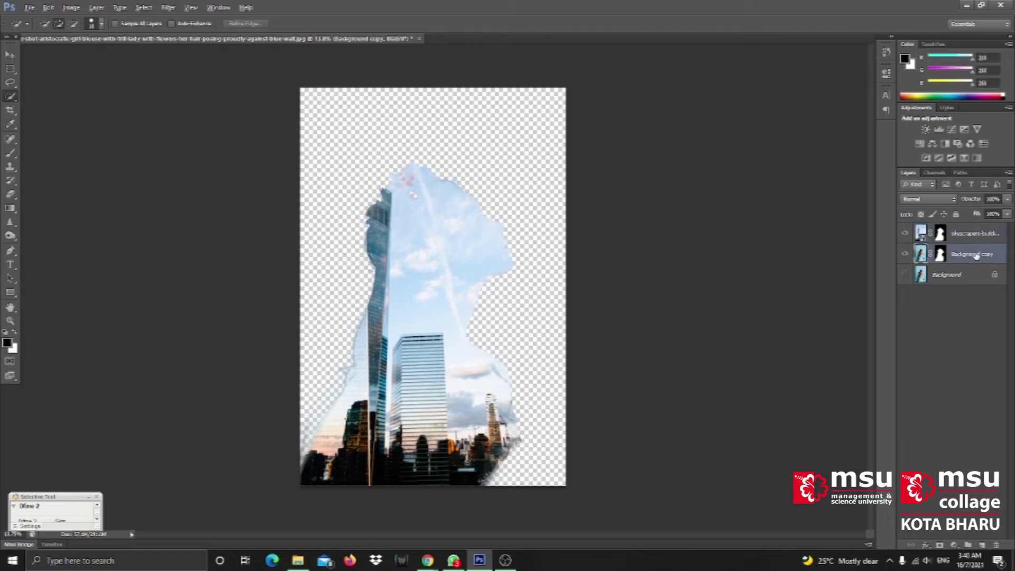
{"action": "left_click_drag", "start_coordinate": [961, 254], "coordinate": [961, 229]}
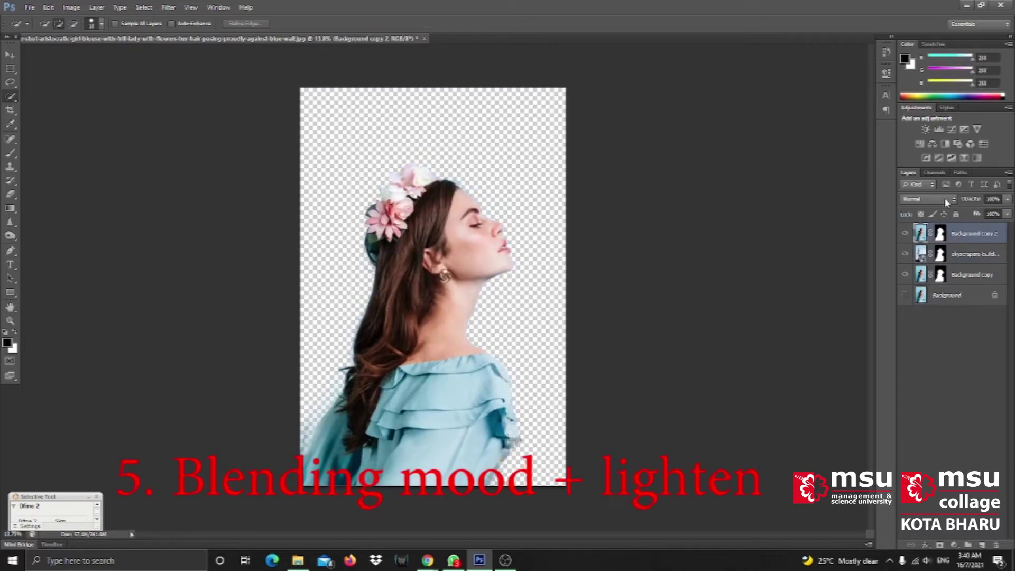
{"action": "left_click", "coordinate": [944, 198]}
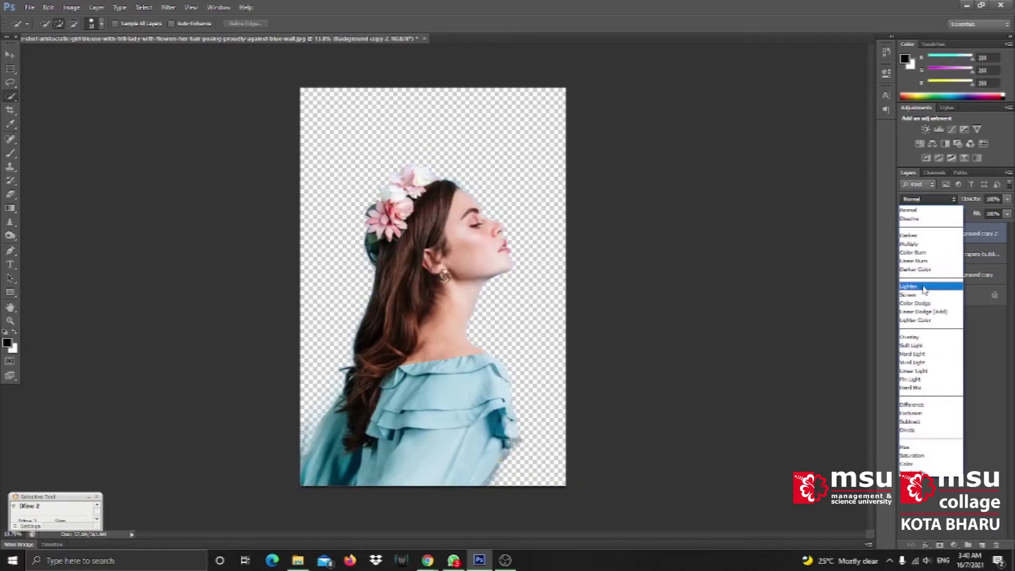
{"action": "left_click", "coordinate": [924, 286]}
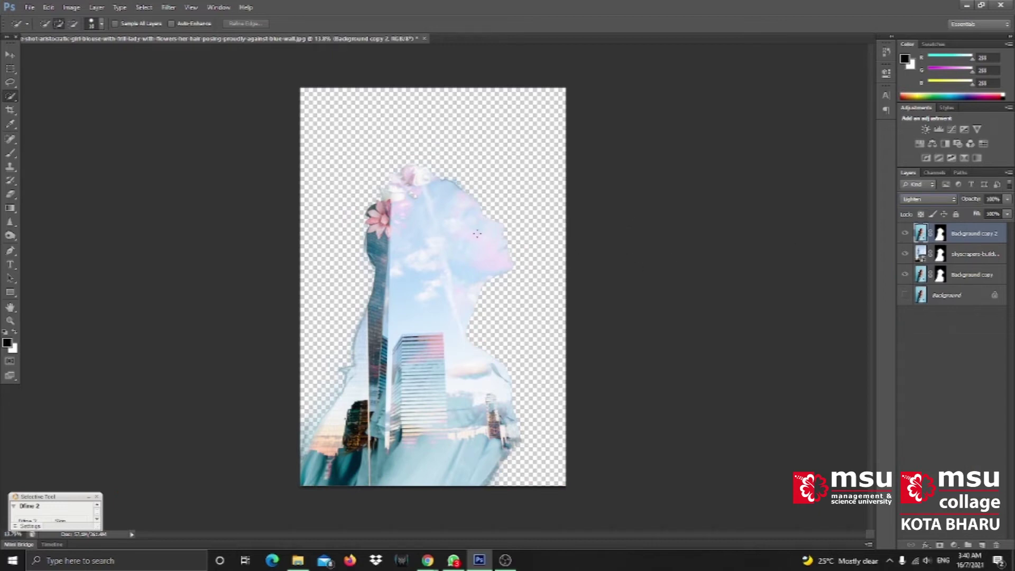
{"action": "left_click", "coordinate": [904, 295]}
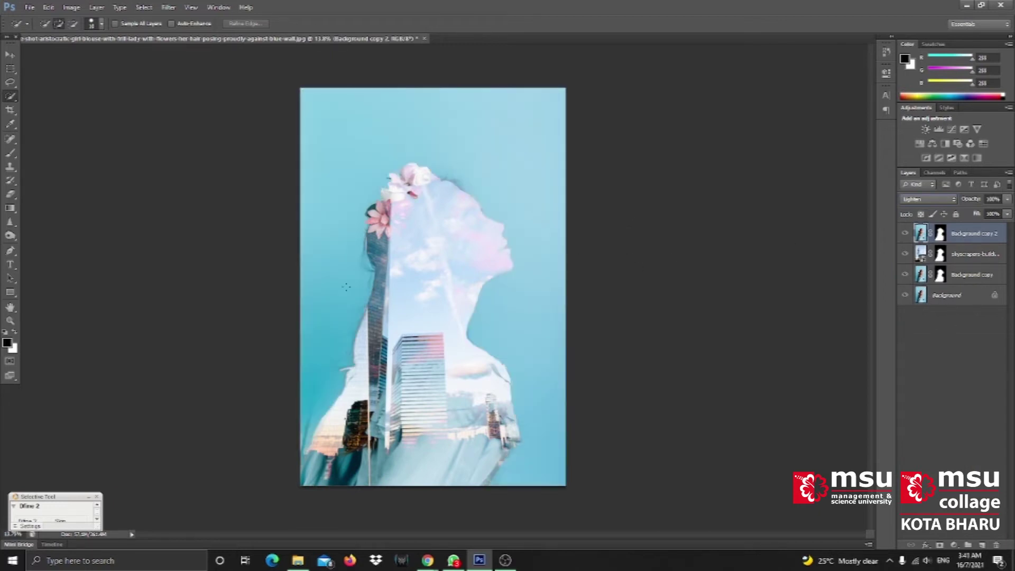
{"action": "left_click", "coordinate": [10, 56]}
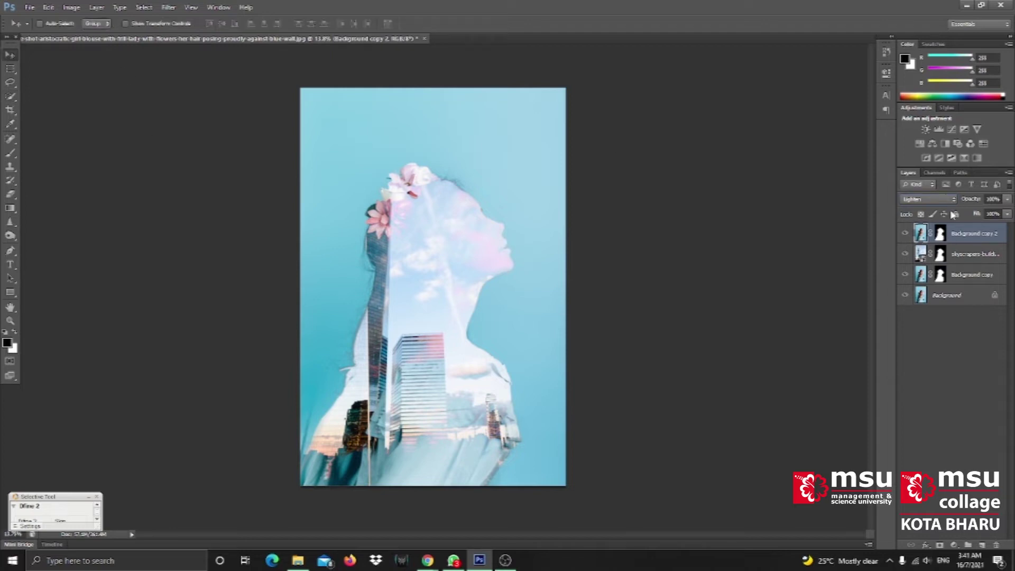
{"action": "key", "text": "b"}
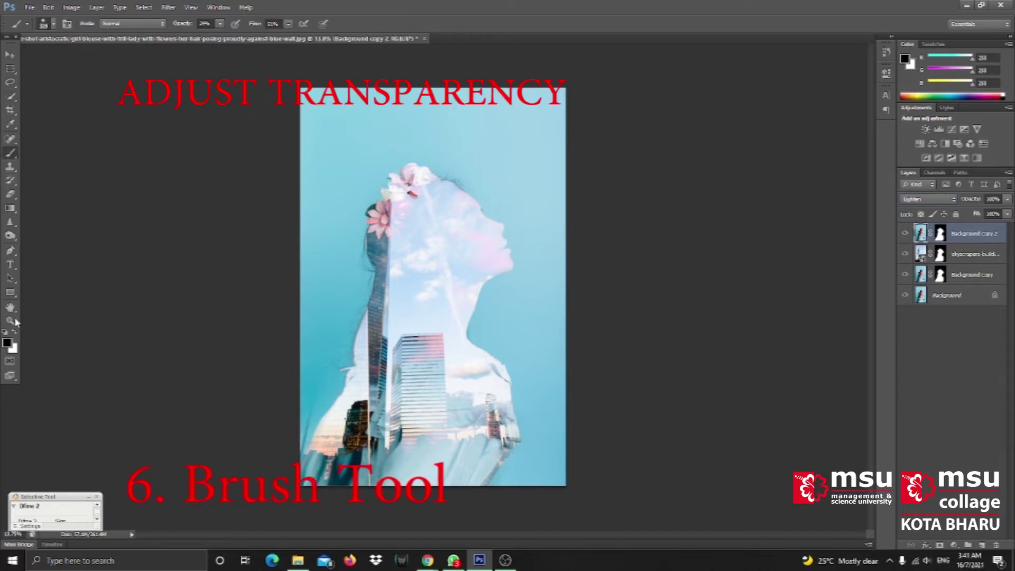
Step: Paint the skyscrapers' mask black to reveal the hairline and hair edge, then hide Background
{"action": "key", "text": "ctrl+backslash"}
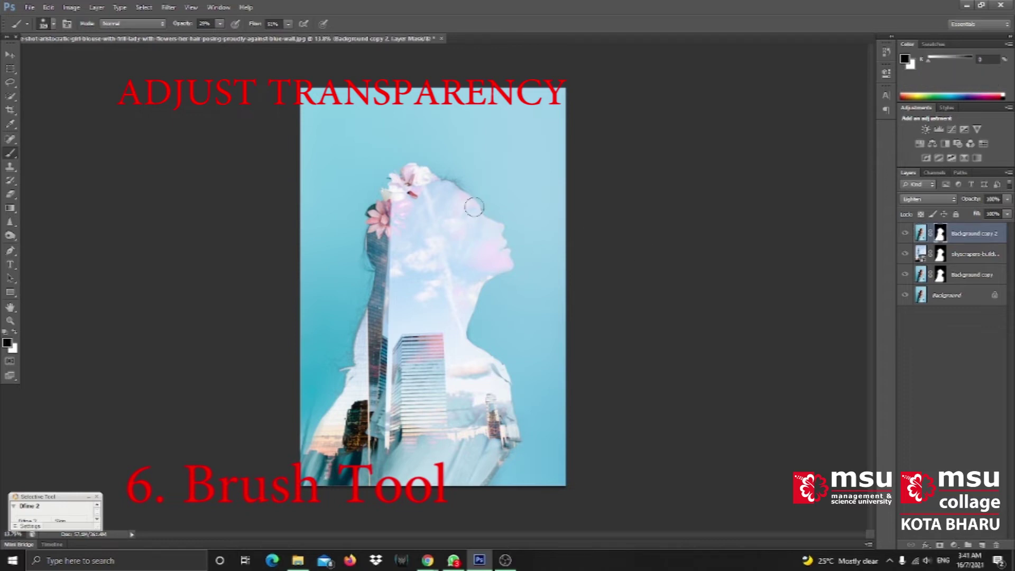
{"action": "key", "text": "alt+bracketleft"}
{"action": "left_click_drag", "start_coordinate": [462, 188], "coordinate": [469, 193]}
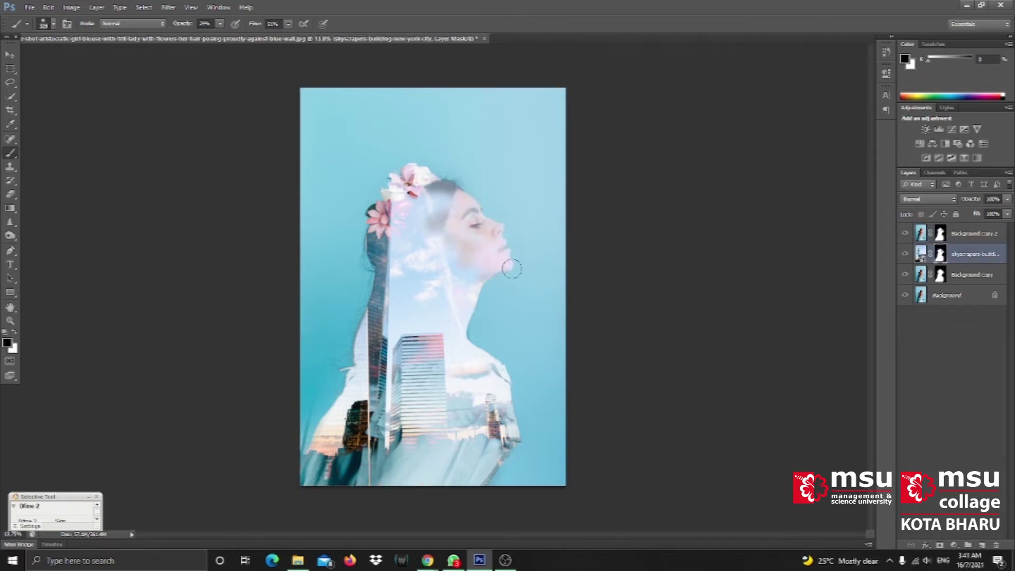
{"action": "mouse_move", "coordinate": [372, 250]}
{"action": "left_mouse_down"}
{"action": "mouse_move", "coordinate": [352, 378]}
{"action": "mouse_move", "coordinate": [371, 328]}
{"action": "mouse_move", "coordinate": [364, 380]}
{"action": "left_mouse_up"}
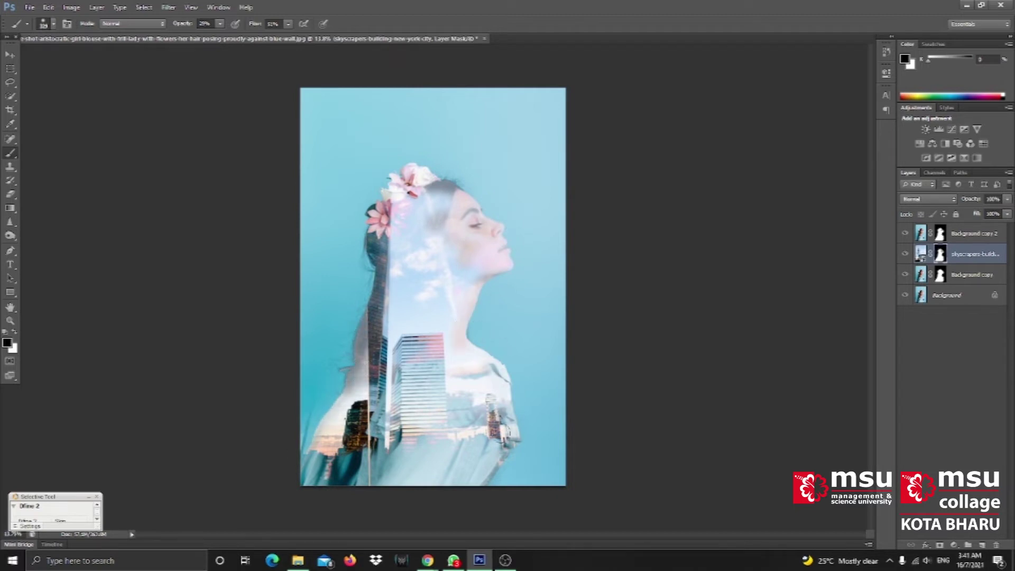
{"action": "mouse_move", "coordinate": [449, 436]}
{"action": "left_mouse_down"}
{"action": "mouse_move", "coordinate": [394, 370]}
{"action": "mouse_move", "coordinate": [362, 452]}
{"action": "mouse_move", "coordinate": [300, 448]}
{"action": "left_mouse_up"}
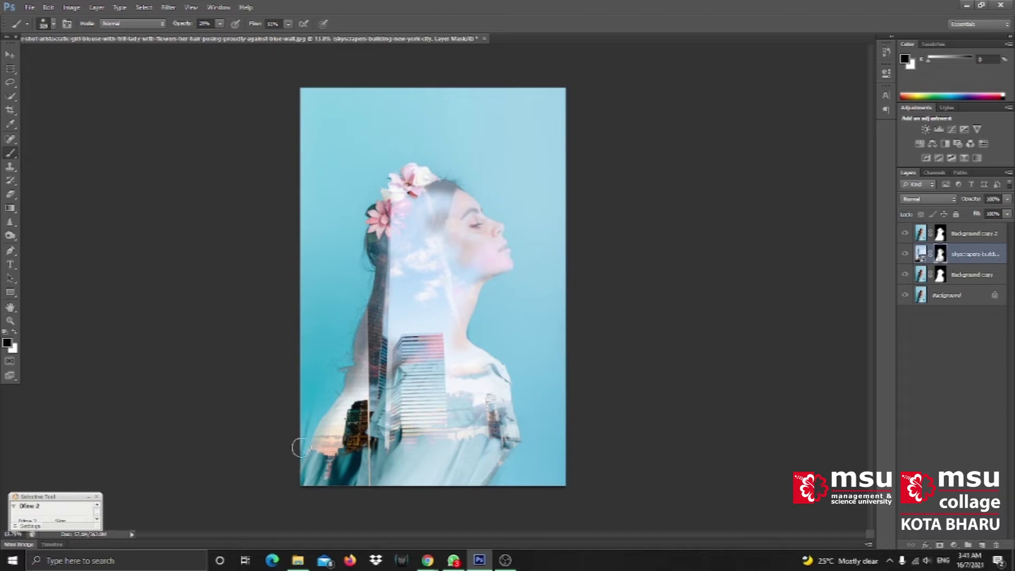
{"action": "left_click", "coordinate": [905, 295]}
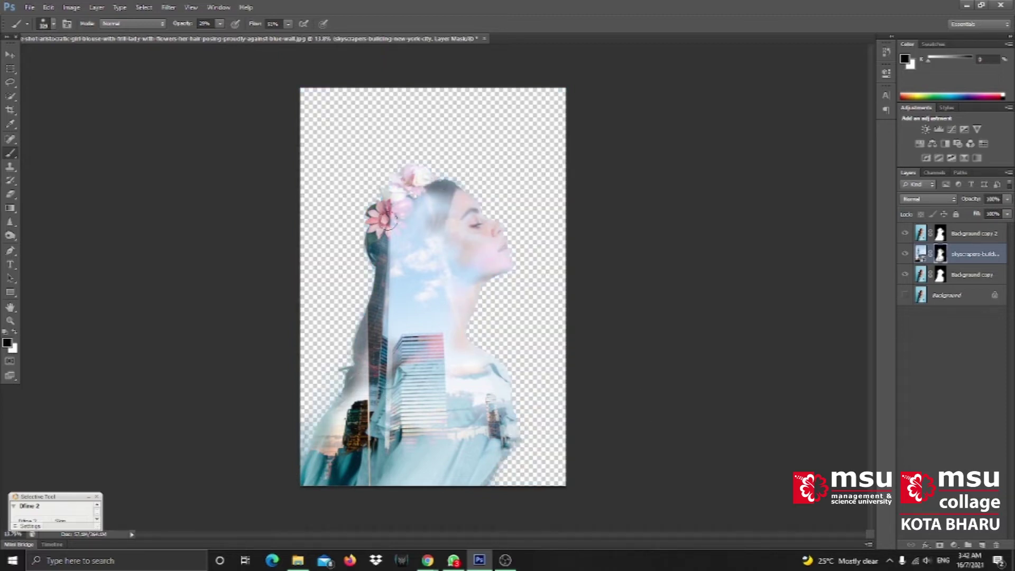
Step: Soften the mask at the top of the head and add a Solid Color fill layer
{"action": "left_click", "coordinate": [954, 545]}
{"action": "left_click_drag", "start_coordinate": [439, 188], "coordinate": [461, 193]}
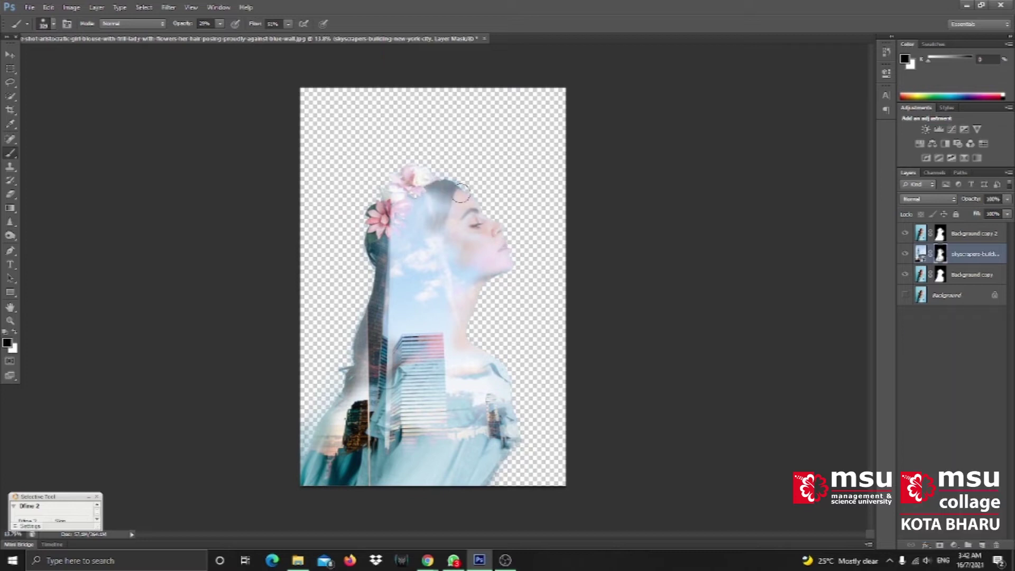
{"action": "left_click", "coordinate": [954, 546]}
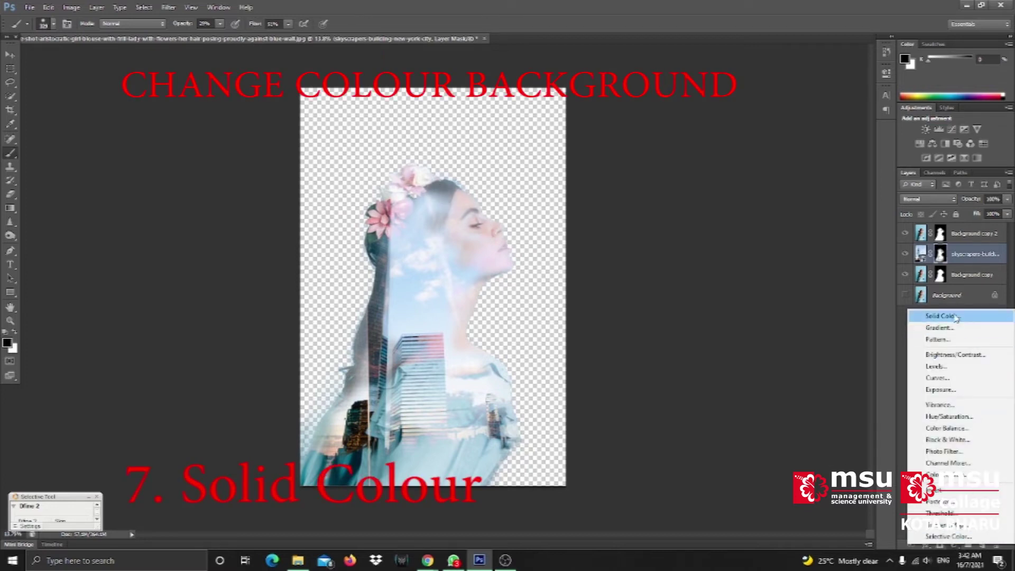
{"action": "left_click", "coordinate": [931, 316]}
{"action": "left_click", "coordinate": [846, 259]}
Step: Move Color Fill 1 below the woman's layers, set it near-white #fafafa, and reveal a hair strand
{"action": "left_click_drag", "start_coordinate": [968, 304], "coordinate": [967, 306]}
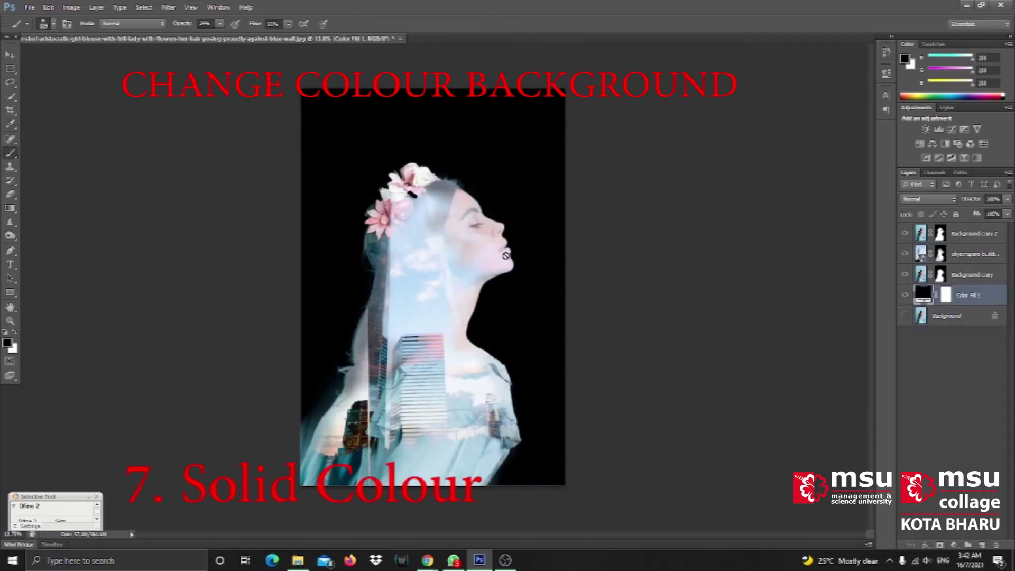
{"action": "double_click", "coordinate": [939, 298]}
{"action": "left_click", "coordinate": [571, 272]}
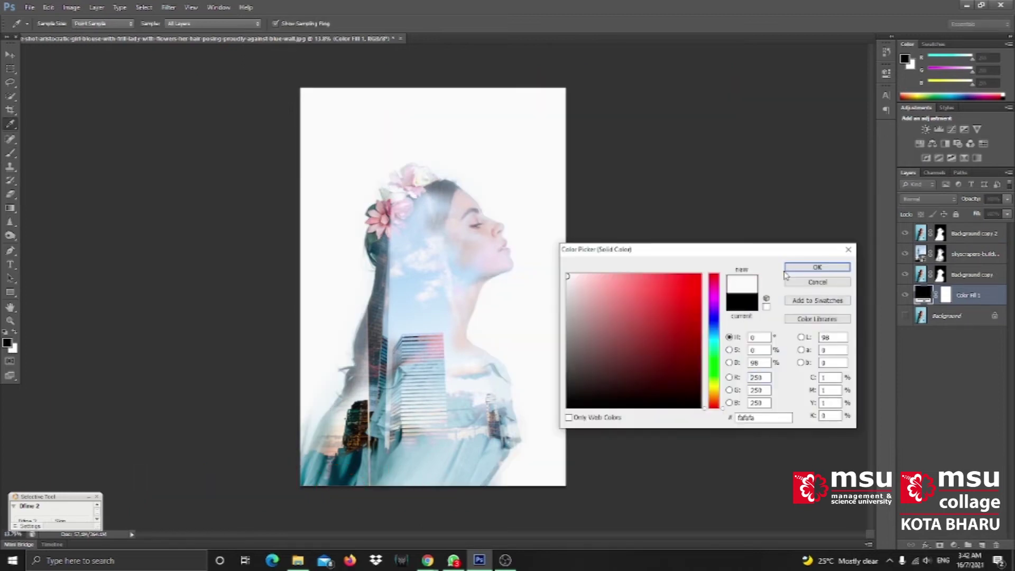
{"action": "left_click", "coordinate": [834, 259]}
{"action": "left_click", "coordinate": [940, 254]}
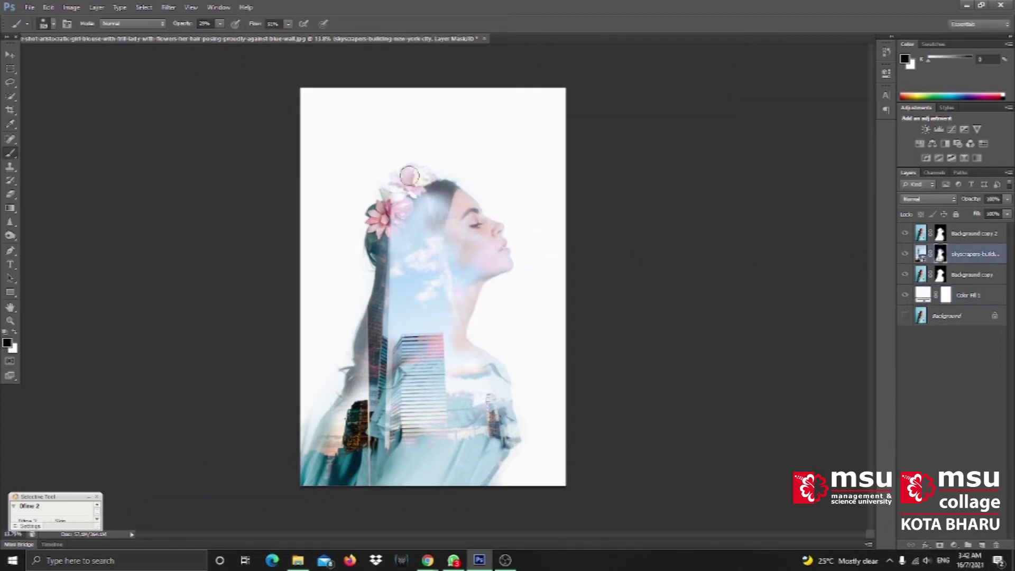
{"action": "left_click_drag", "start_coordinate": [367, 288], "coordinate": [361, 359]}
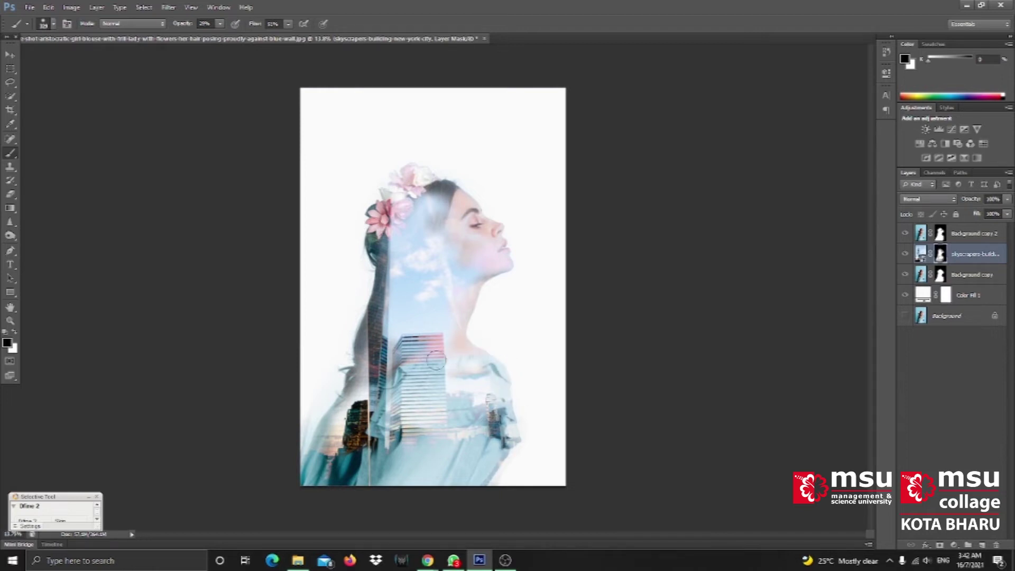
Step: Paint the skyscrapers' mask to clear the city from the top of the hair and the ear
{"action": "key", "text": "alt+bracketleft"}
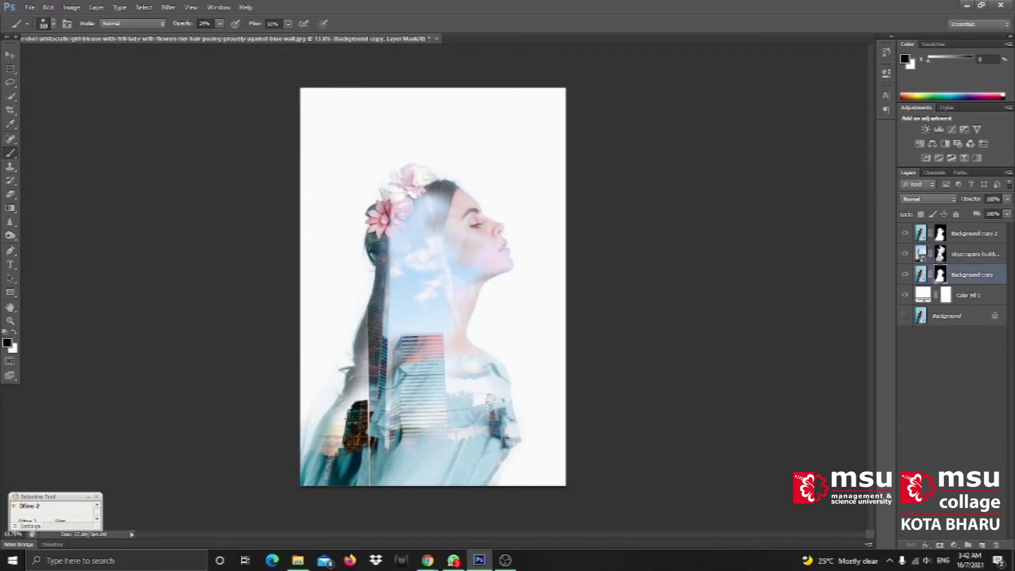
{"action": "key", "text": "alt+bracketright"}
{"action": "key", "text": "alt+bracketright"}
{"action": "mouse_move", "coordinate": [397, 449]}
{"action": "left_mouse_down"}
{"action": "mouse_move", "coordinate": [473, 441]}
{"action": "mouse_move", "coordinate": [437, 467]}
{"action": "left_mouse_up"}
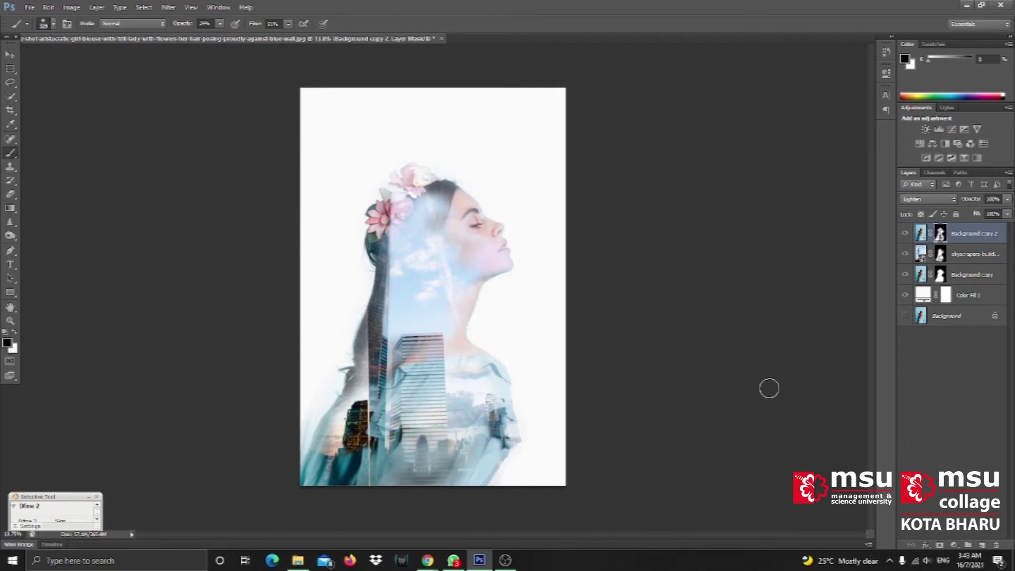
{"action": "left_click", "coordinate": [941, 254]}
{"action": "scroll", "coordinate": [460, 244], "scroll_direction": "up", "scroll_amount": 5}
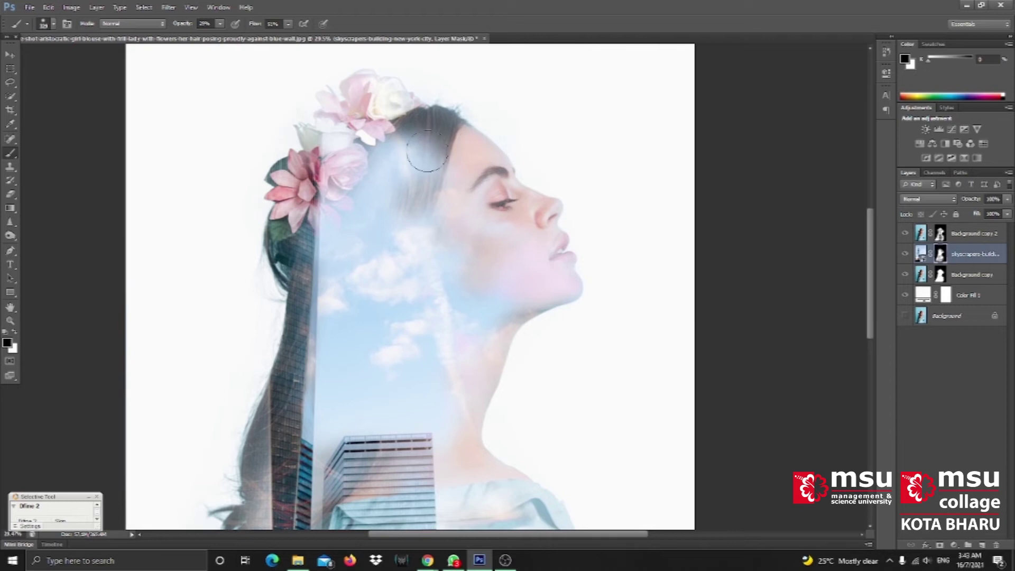
{"action": "left_click_drag", "start_coordinate": [429, 140], "coordinate": [425, 209]}
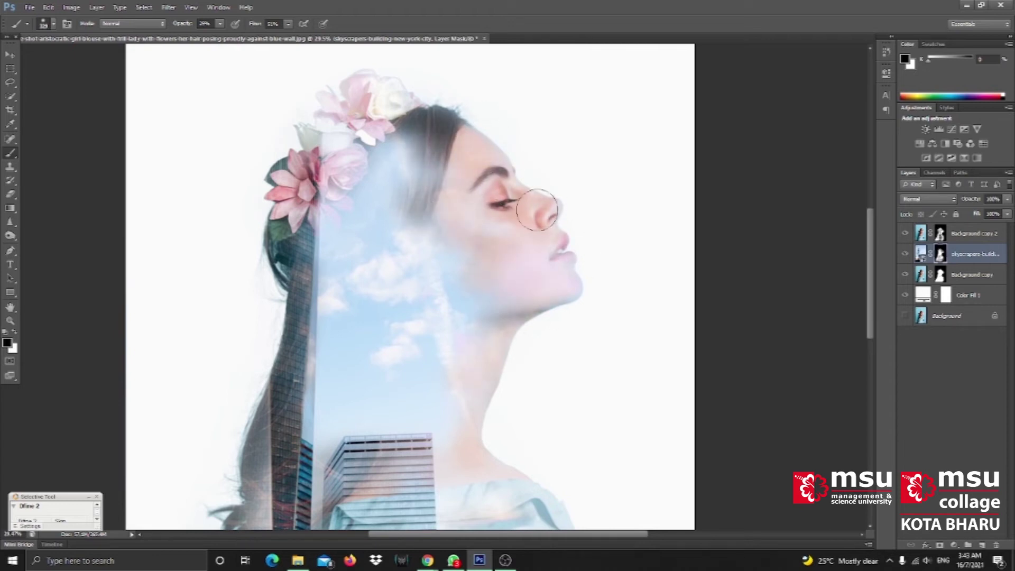
{"action": "left_click_drag", "start_coordinate": [445, 138], "coordinate": [317, 328]}
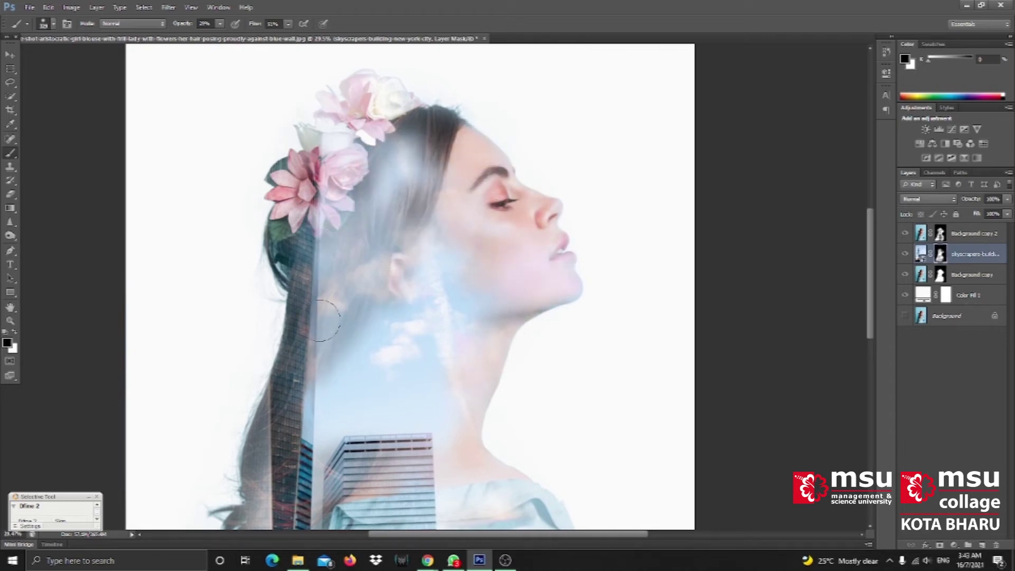
{"action": "left_click_drag", "start_coordinate": [455, 139], "coordinate": [377, 142]}
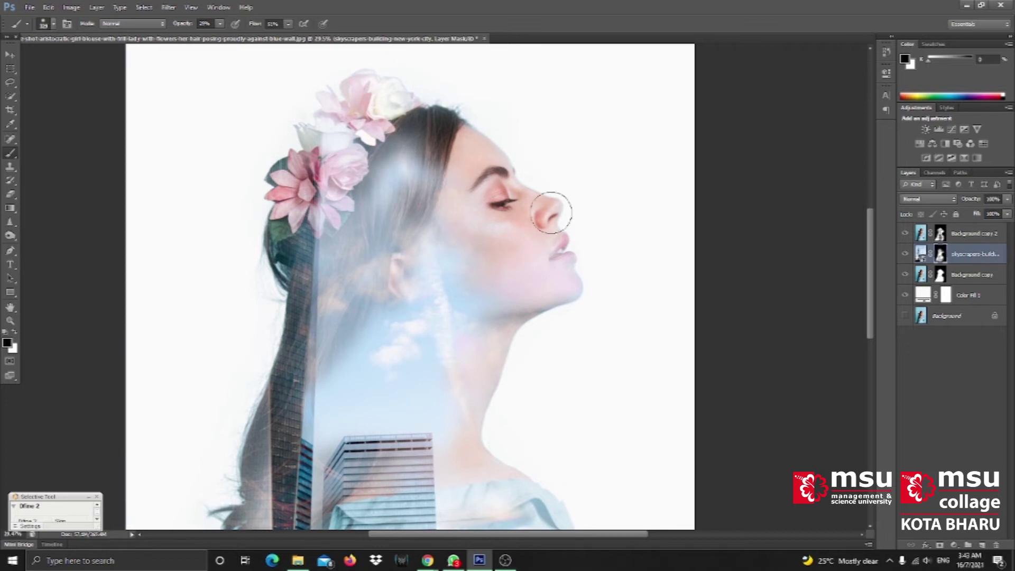
{"action": "scroll", "coordinate": [529, 253], "scroll_direction": "down", "scroll_amount": 2}
{"action": "scroll", "coordinate": [520, 281], "scroll_direction": "down", "scroll_amount": 2}
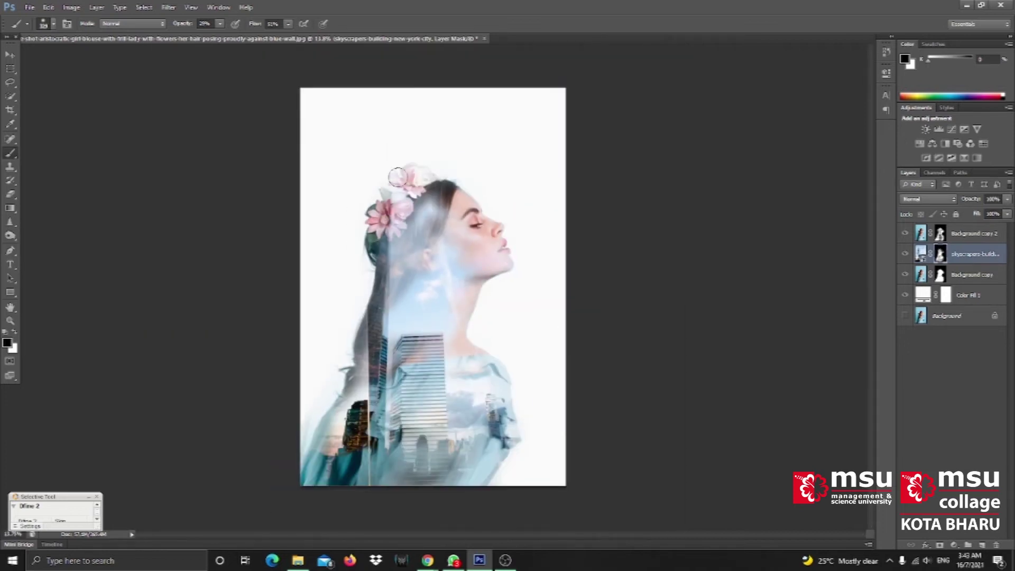
Step: Fade the city out of the temple, ear, cheek and the hair beside the face
{"action": "key", "text": "alt+bracketright"}
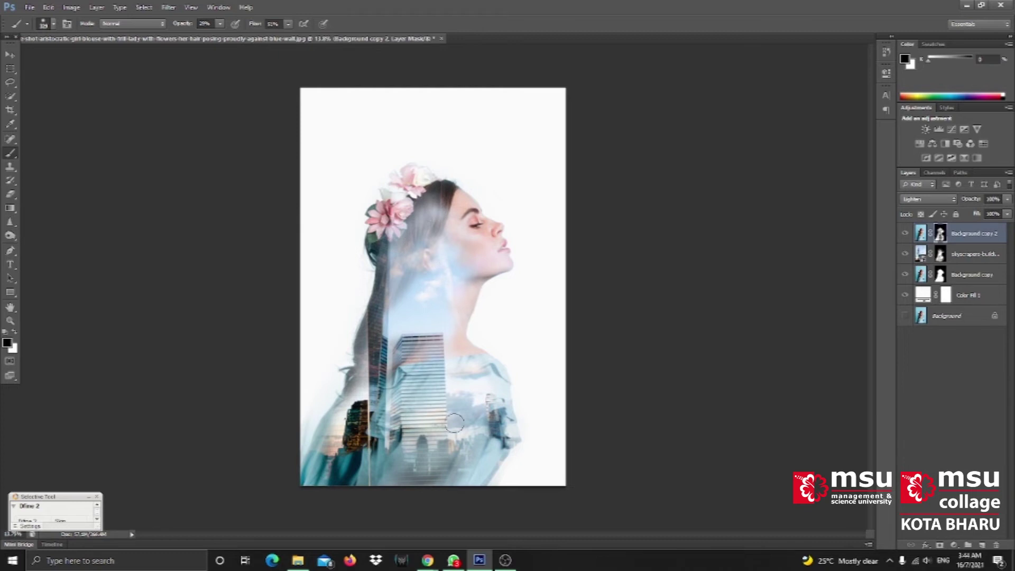
{"action": "key", "text": "alt+bracketleft"}
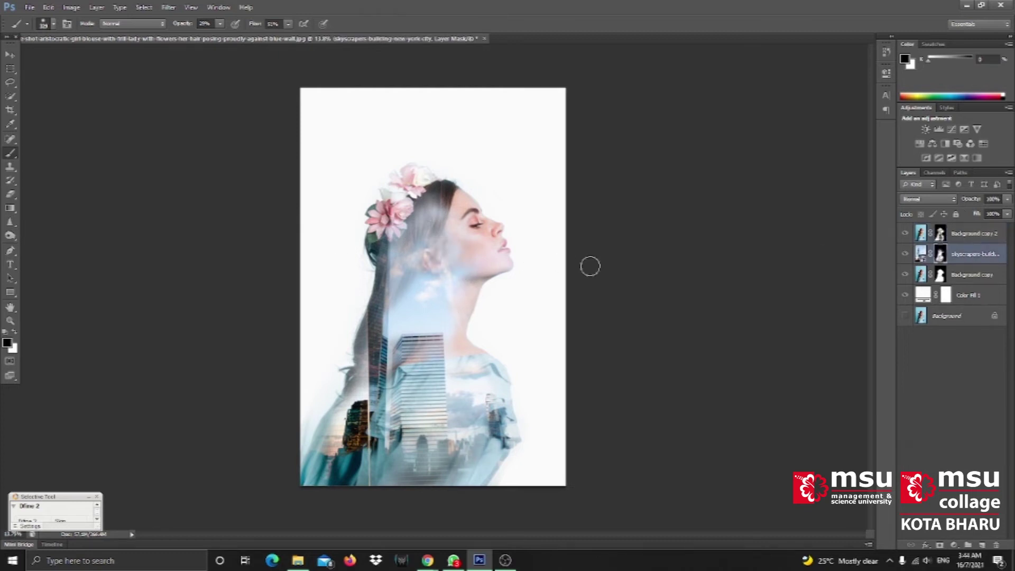
{"action": "left_click_drag", "start_coordinate": [447, 238], "coordinate": [381, 259]}
{"action": "left_click_drag", "start_coordinate": [438, 223], "coordinate": [439, 267]}
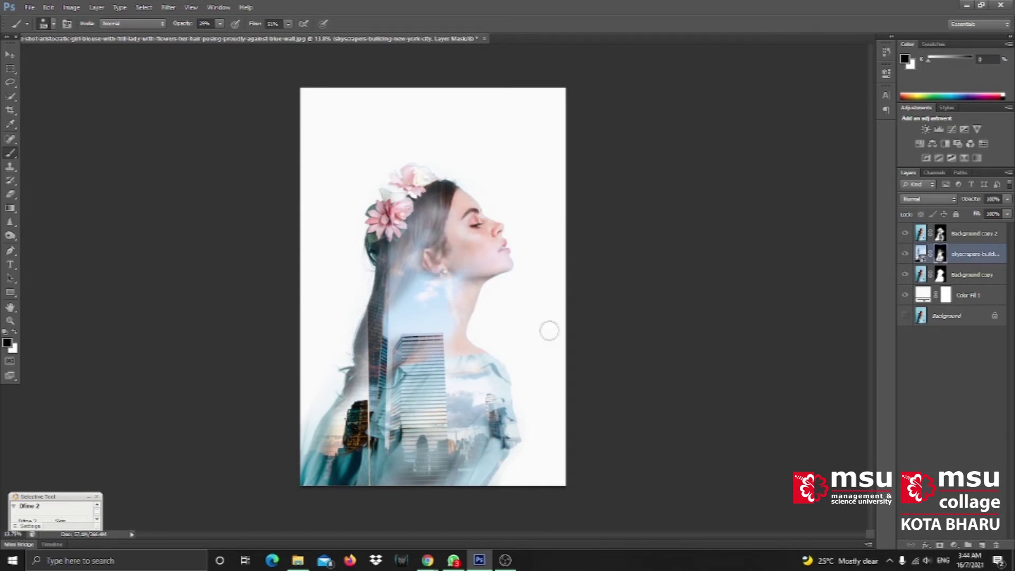
{"action": "key", "text": "alt+bracketright"}
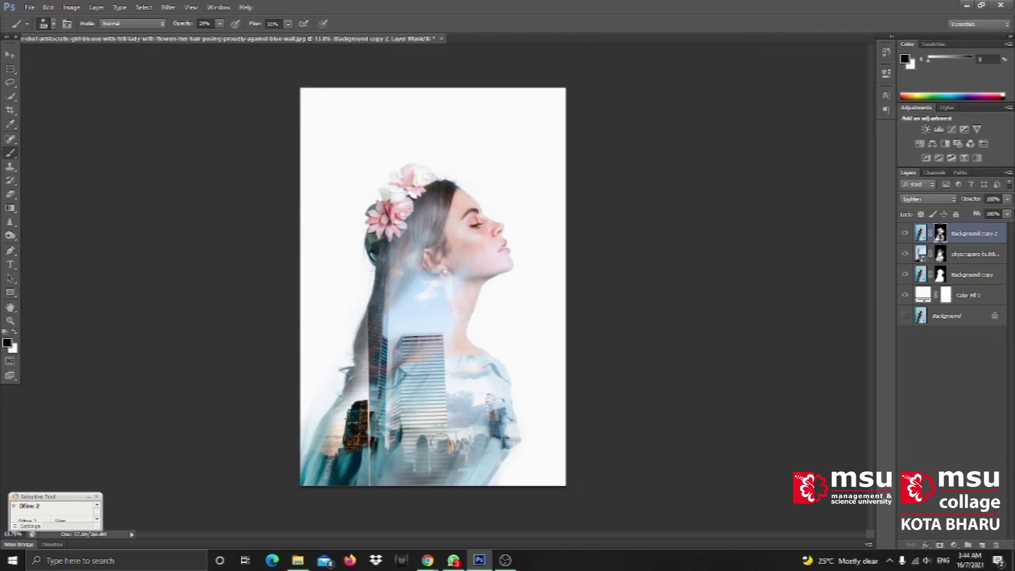
{"action": "left_click", "coordinate": [947, 259]}
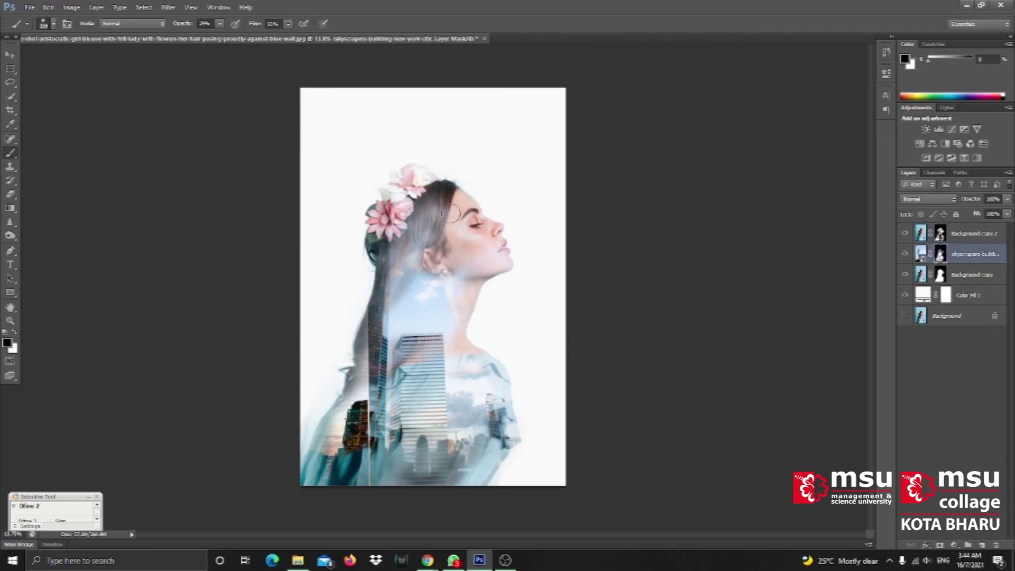
{"action": "left_click_drag", "start_coordinate": [451, 213], "coordinate": [424, 228]}
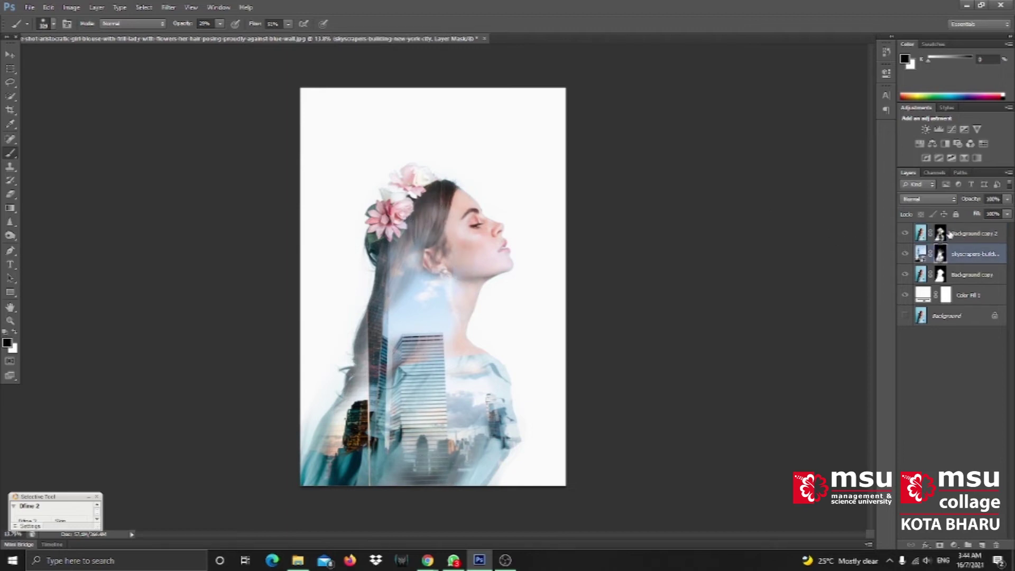
Step: Select the portrait, skyscrapers and fill layers and group them, then undo that grouping
{"action": "left_click", "coordinate": [972, 234]}
{"action": "left_click", "coordinate": [977, 253]}
{"action": "left_click", "coordinate": [978, 274], "text": "shift"}
{"action": "left_click", "coordinate": [983, 297], "text": "shift"}
{"action": "left_click_drag", "start_coordinate": [985, 303], "coordinate": [968, 545]}
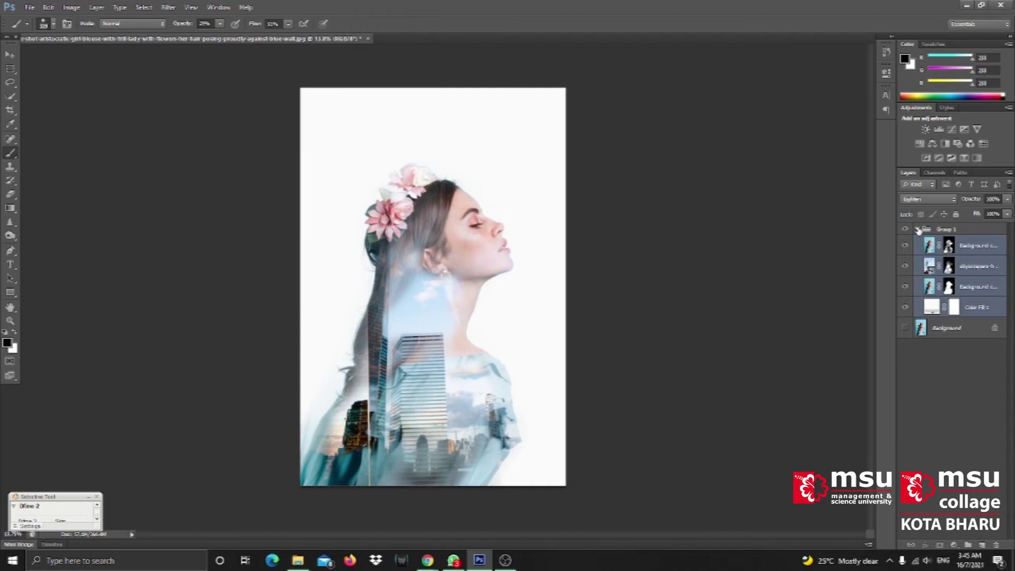
{"action": "left_click", "coordinate": [917, 229]}
{"action": "left_click", "coordinate": [908, 230]}
{"action": "left_click", "coordinate": [907, 230]}
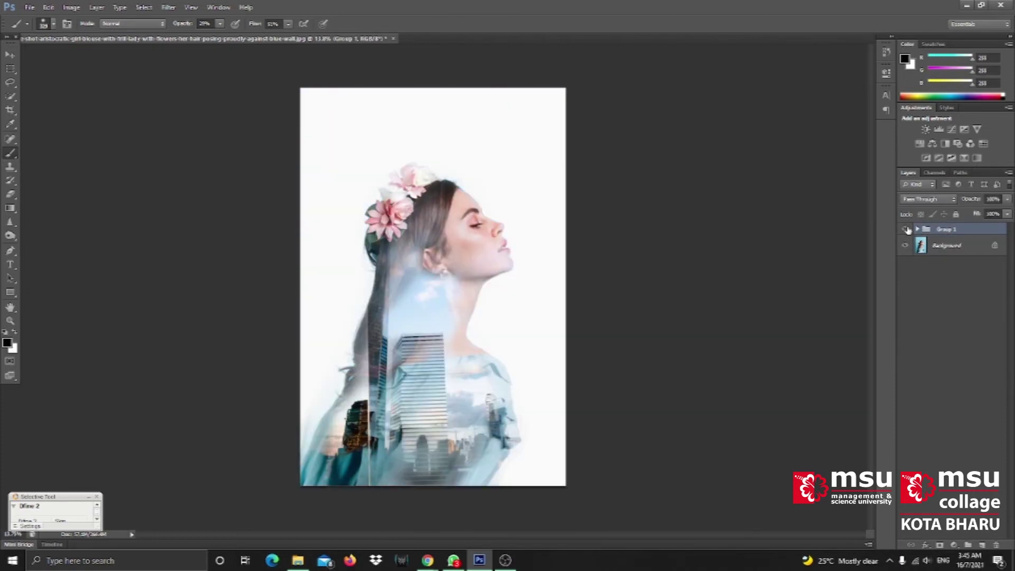
{"action": "left_click", "coordinate": [908, 230]}
{"action": "key", "text": "ctrl+alt+z"}
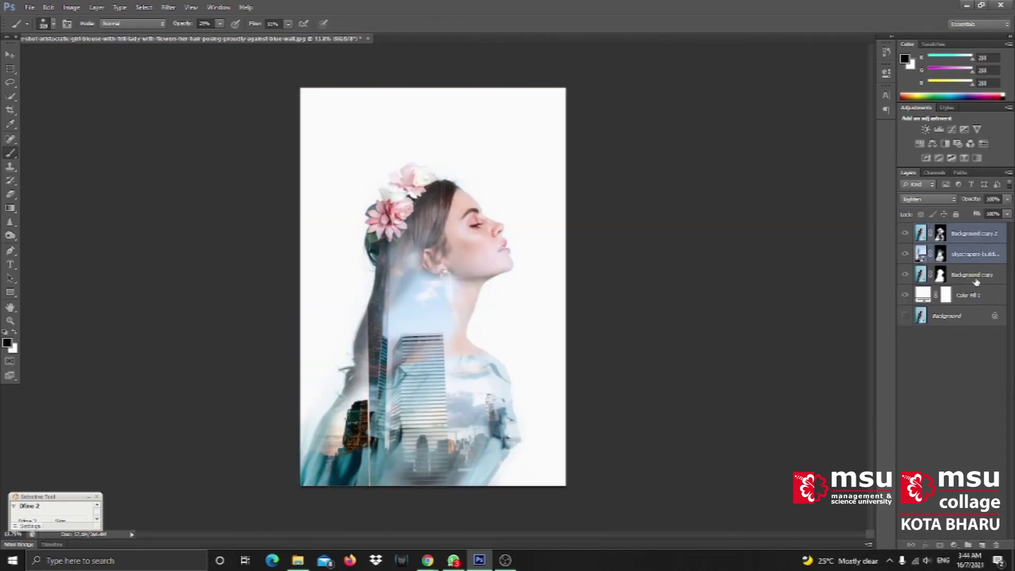
Step: Put Background copy 2, the skyscrapers, Background copy and Color Fill 1 into Group 1
{"action": "left_click", "coordinate": [976, 283], "text": "ctrl"}
{"action": "left_click", "coordinate": [982, 299], "text": "ctrl"}
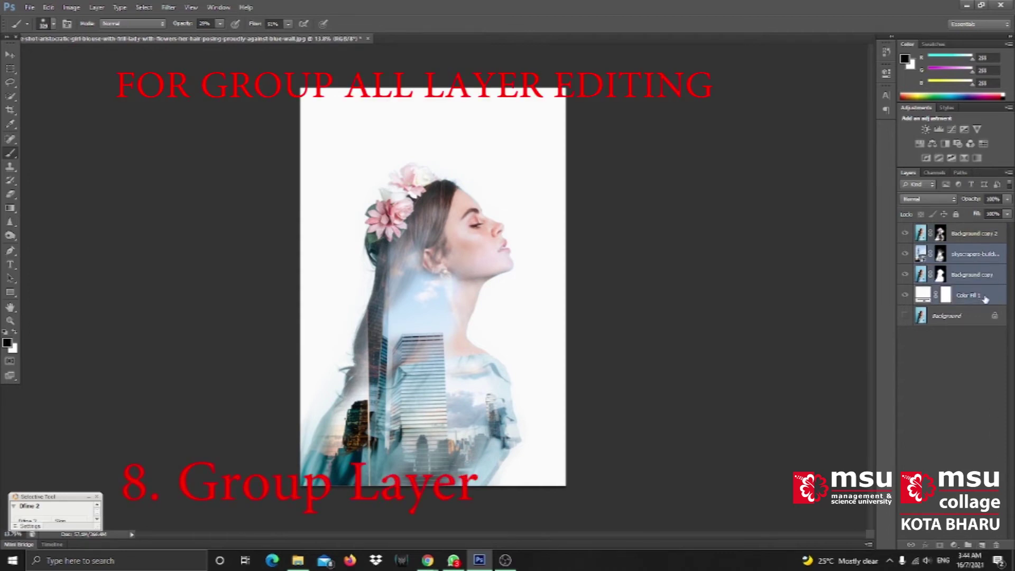
{"action": "left_click", "coordinate": [969, 544]}
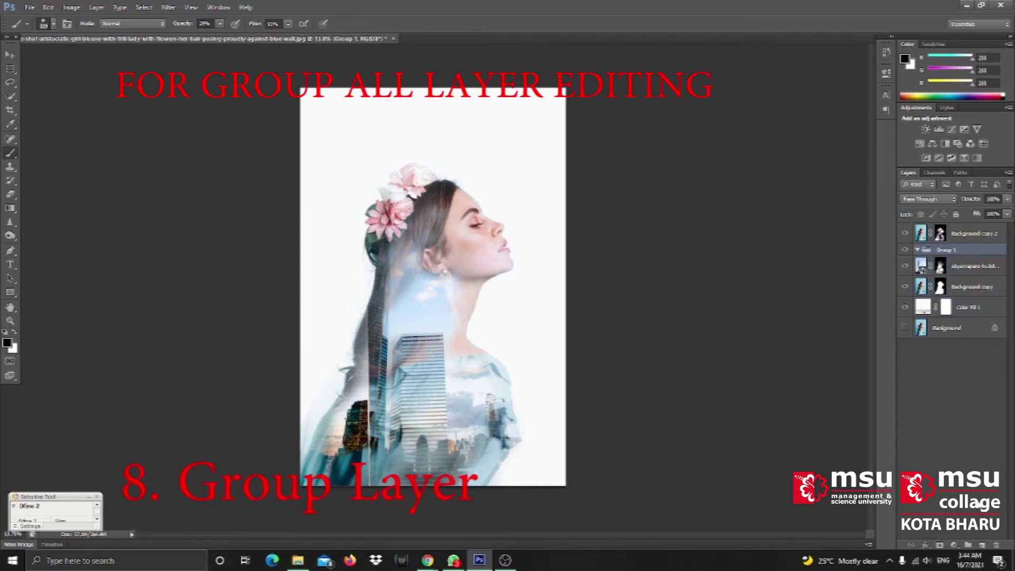
{"action": "left_click_drag", "start_coordinate": [962, 252], "coordinate": [962, 227]}
{"action": "left_click", "coordinate": [971, 246]}
{"action": "left_click", "coordinate": [976, 266], "text": "ctrl"}
{"action": "left_click", "coordinate": [974, 290], "text": "ctrl"}
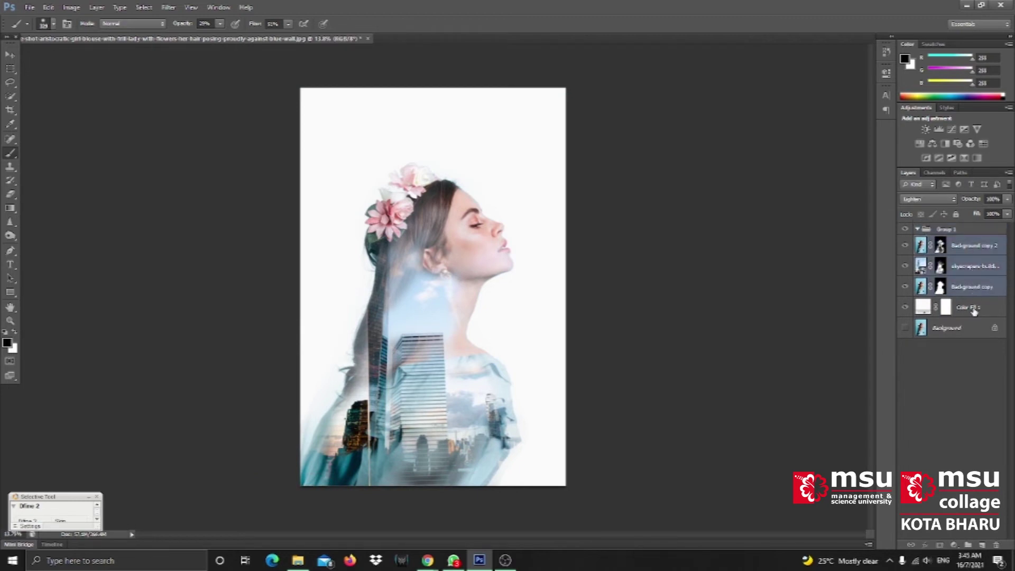
{"action": "left_click", "coordinate": [974, 311], "text": "ctrl"}
{"action": "left_click_drag", "start_coordinate": [977, 249], "coordinate": [969, 232]}
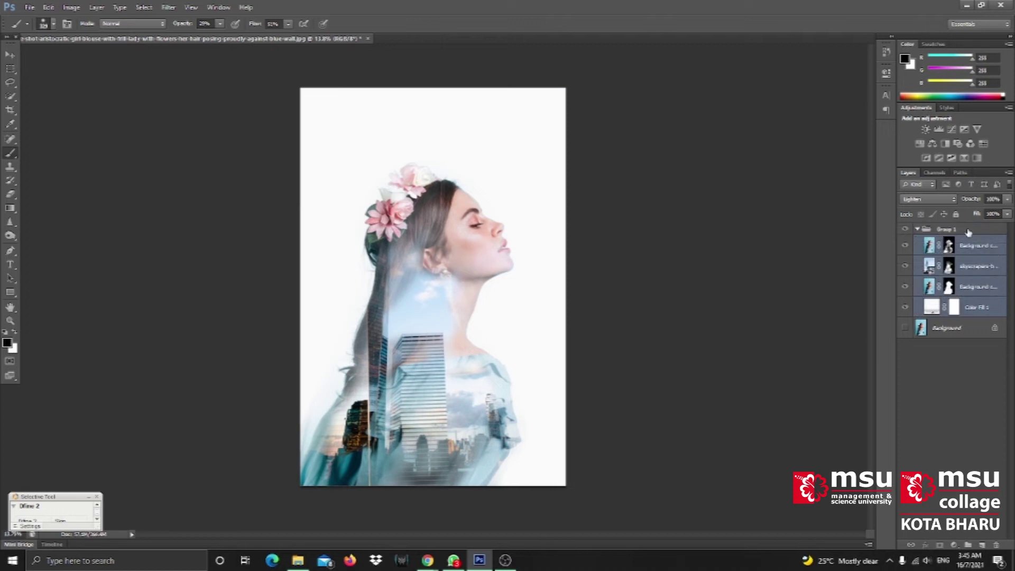
Step: Toggle Group 1's visibility to compare before and after, then expand it to list its layers
{"action": "left_click", "coordinate": [918, 230]}
{"action": "left_click", "coordinate": [907, 230]}
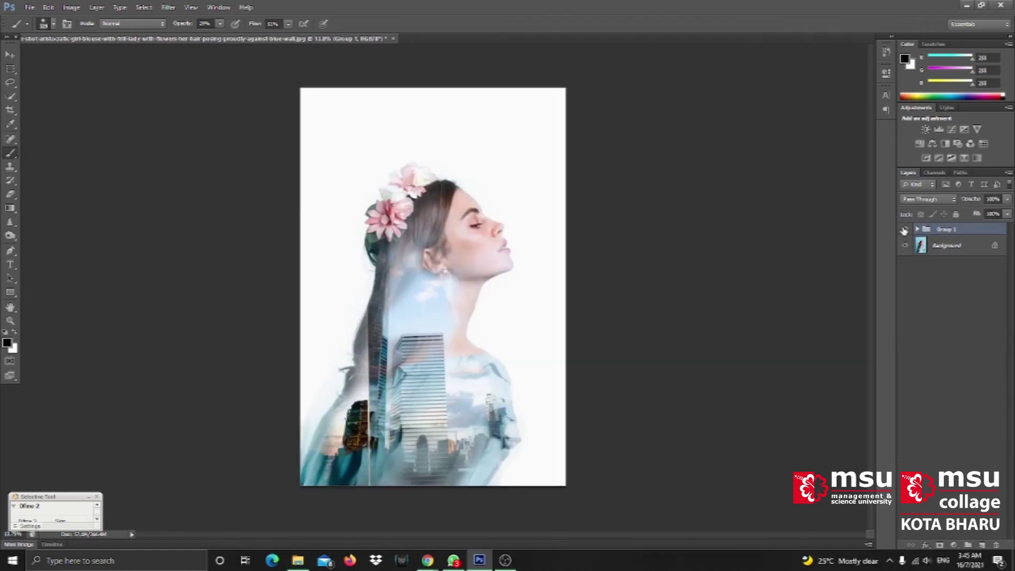
{"action": "left_click", "coordinate": [906, 230]}
{"action": "left_click", "coordinate": [907, 229]}
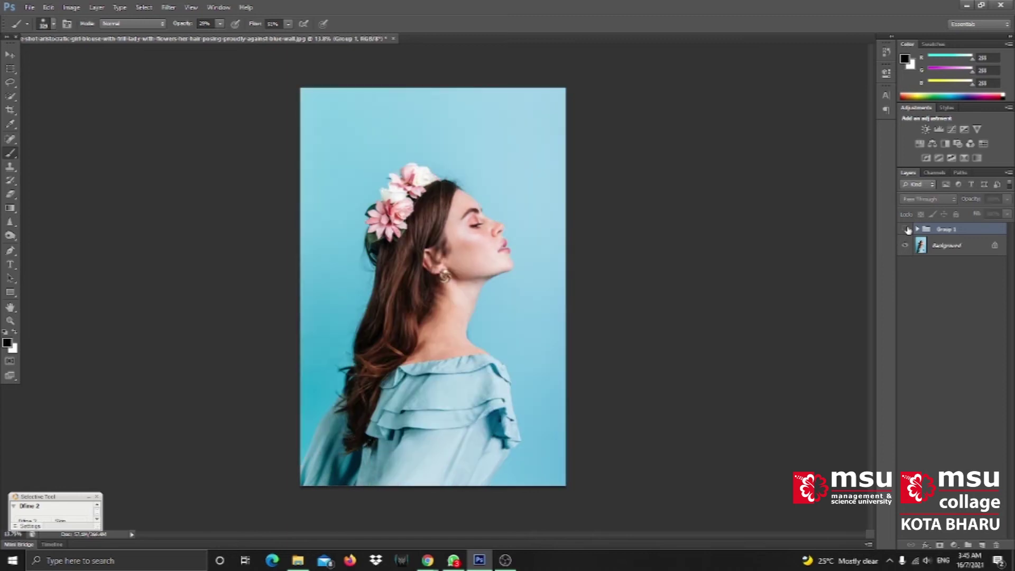
{"action": "left_click", "coordinate": [906, 229]}
{"action": "left_click", "coordinate": [908, 229]}
{"action": "left_click", "coordinate": [908, 230]}
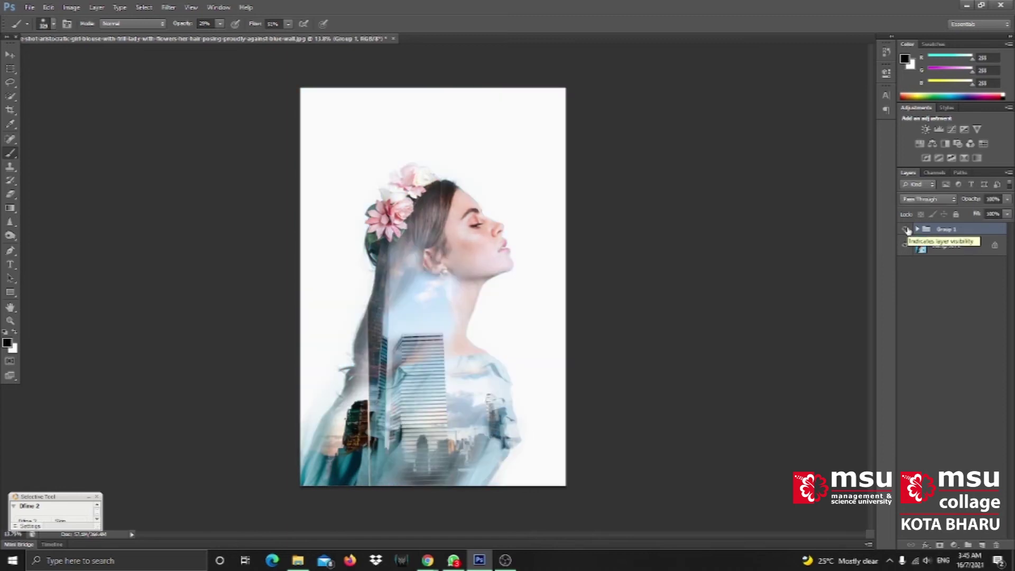
{"action": "left_click", "coordinate": [918, 228]}
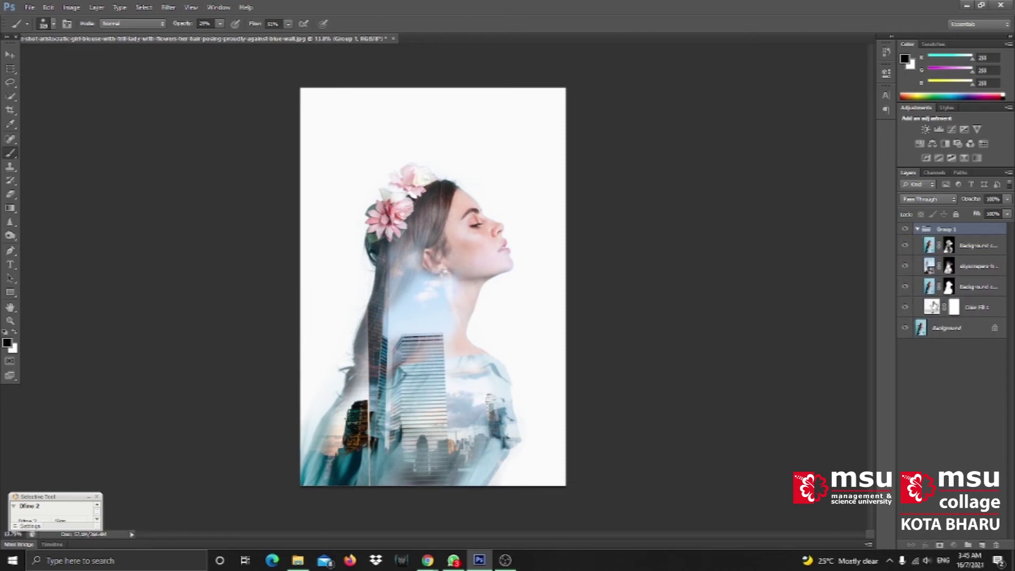
Step: Recolour the Color Fill 1 background from near-white to a light cyan shade
{"action": "double_click", "coordinate": [932, 307]}
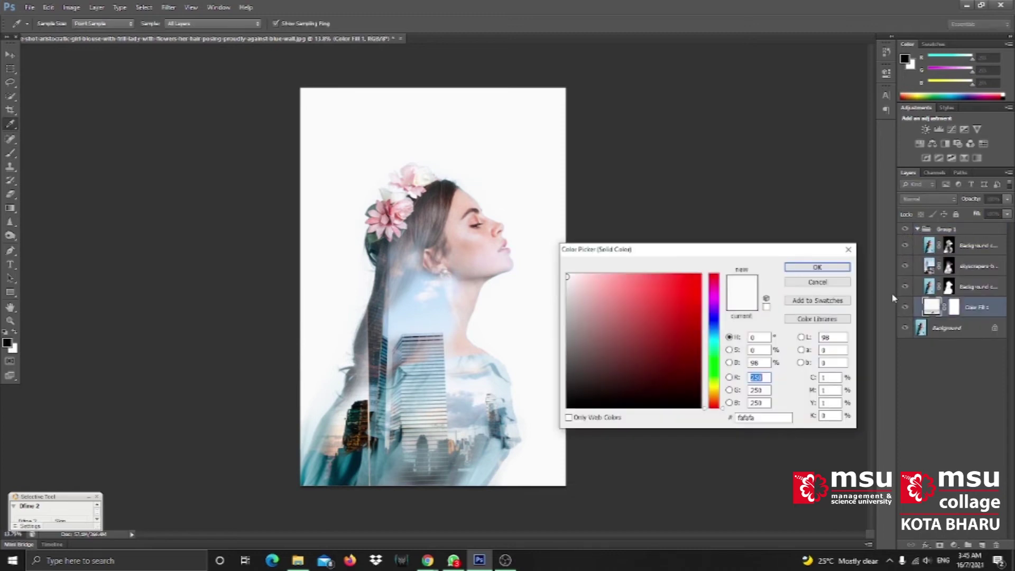
{"action": "left_click", "coordinate": [717, 341]}
{"action": "left_click_drag", "start_coordinate": [718, 345], "coordinate": [719, 342]}
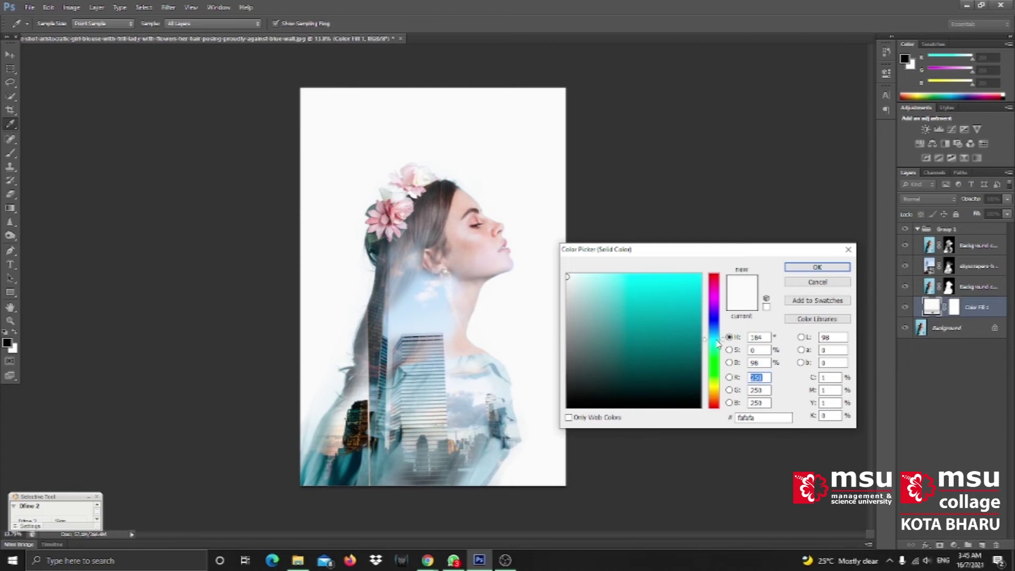
{"action": "mouse_move", "coordinate": [576, 282]}
{"action": "left_mouse_down"}
{"action": "mouse_move", "coordinate": [612, 283]}
{"action": "mouse_move", "coordinate": [585, 274]}
{"action": "left_mouse_up"}
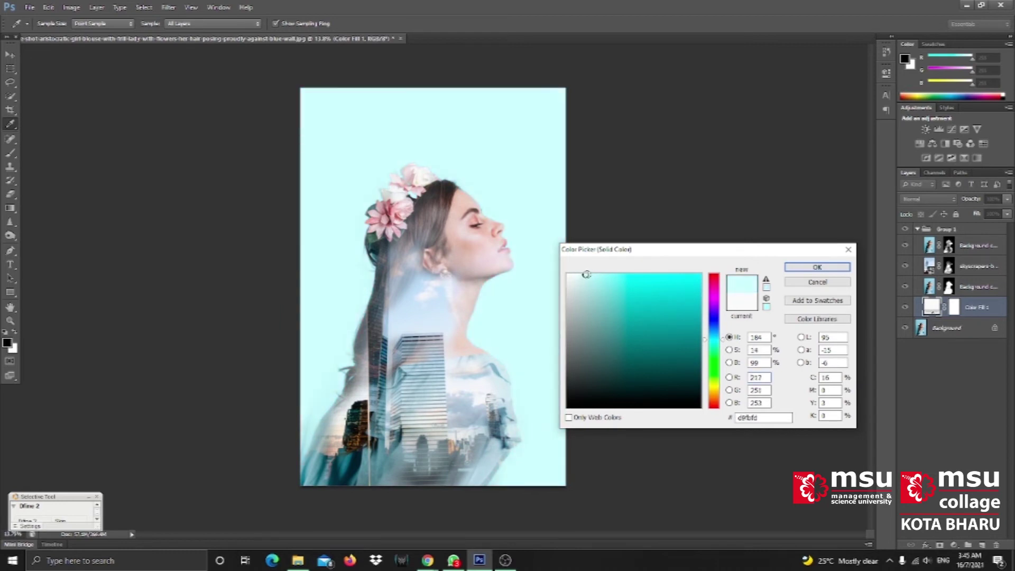
{"action": "left_click", "coordinate": [817, 267]}
{"action": "key", "text": "b"}
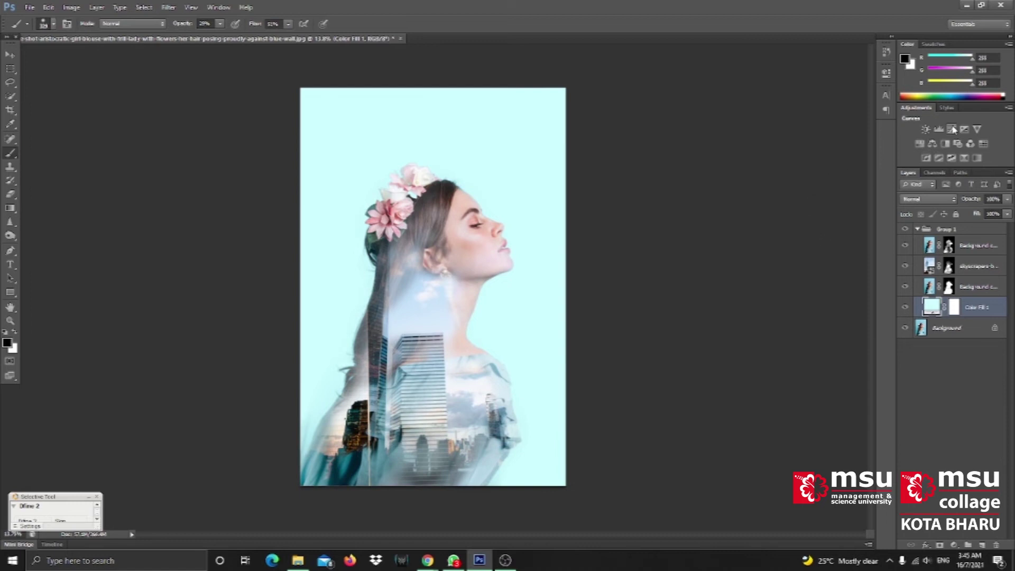
Step: Collapse Group 1 and add a Curves 1 adjustment above it with its midpoint bent
{"action": "left_click", "coordinate": [918, 229]}
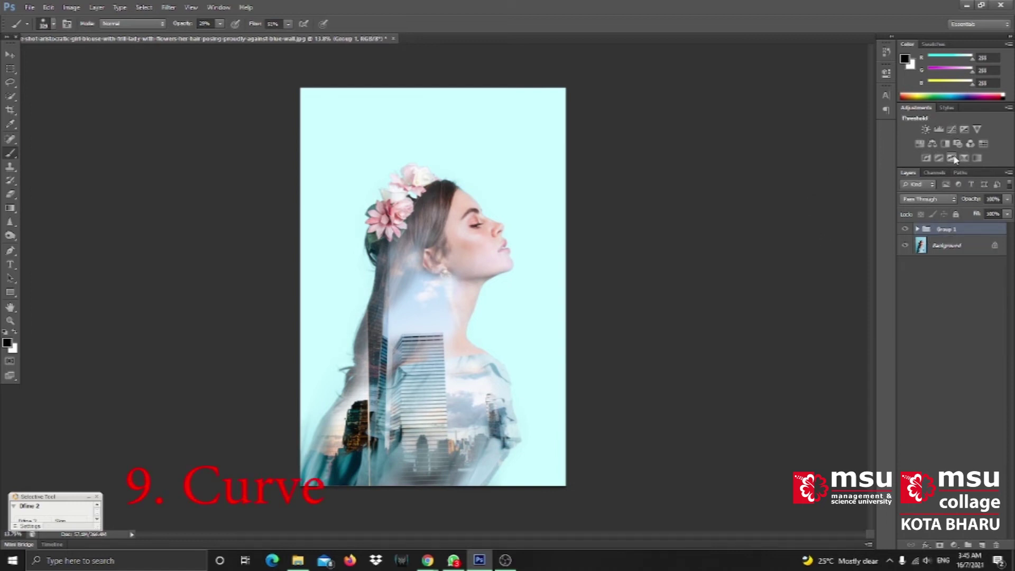
{"action": "left_click", "coordinate": [952, 129]}
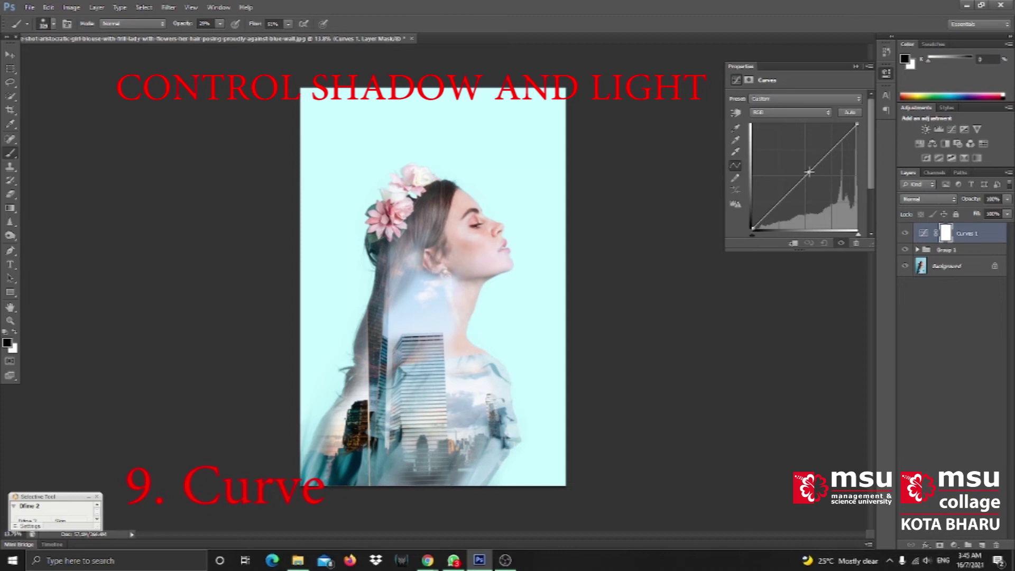
{"action": "left_click_drag", "start_coordinate": [809, 172], "coordinate": [815, 174]}
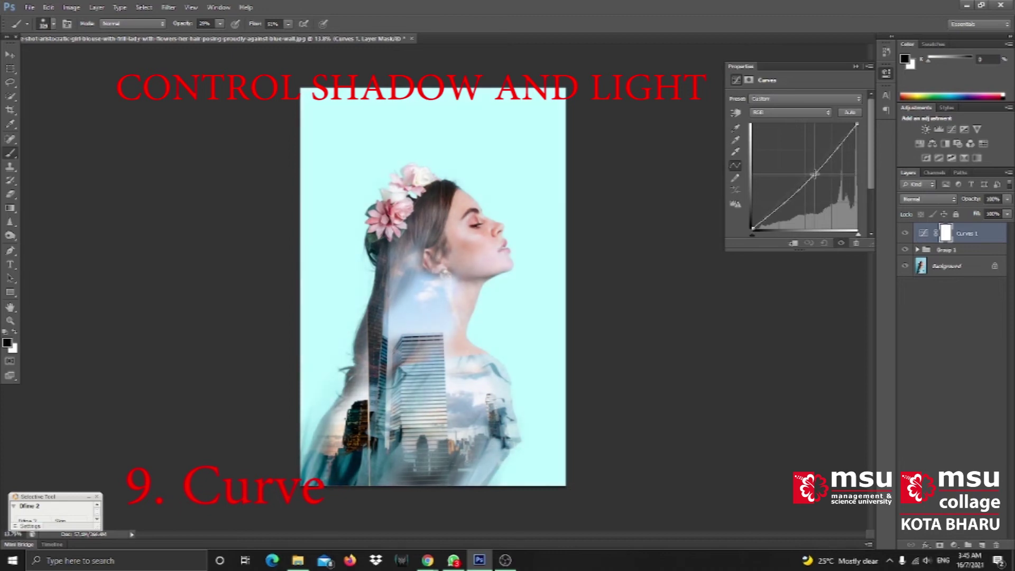
{"action": "left_click_drag", "start_coordinate": [815, 174], "coordinate": [819, 180]}
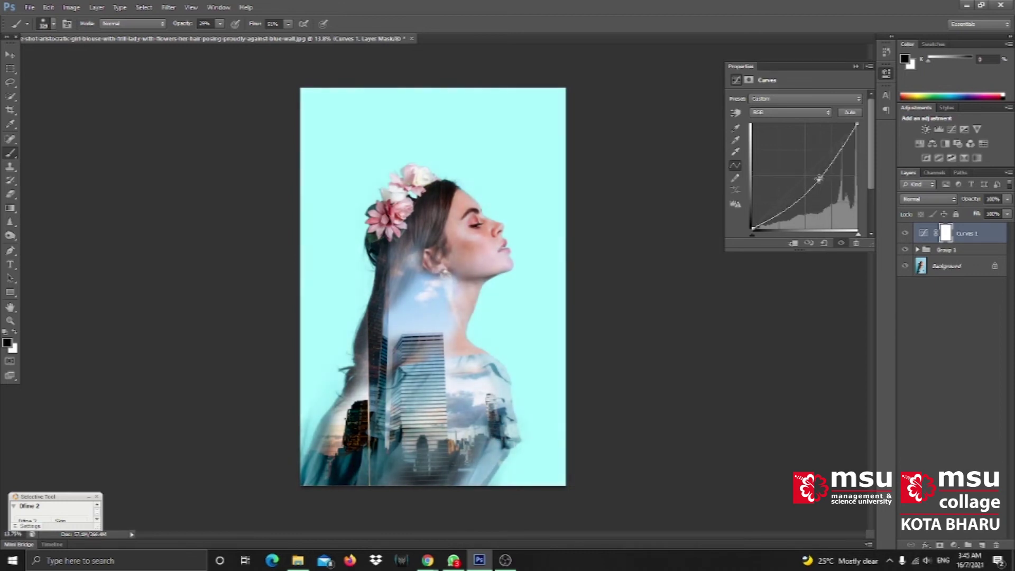
{"action": "left_click", "coordinate": [856, 67]}
Step: Split Curves 1's Underlying Layer white Blend If slider so its effect fades out toward 255
{"action": "double_click", "coordinate": [994, 236]}
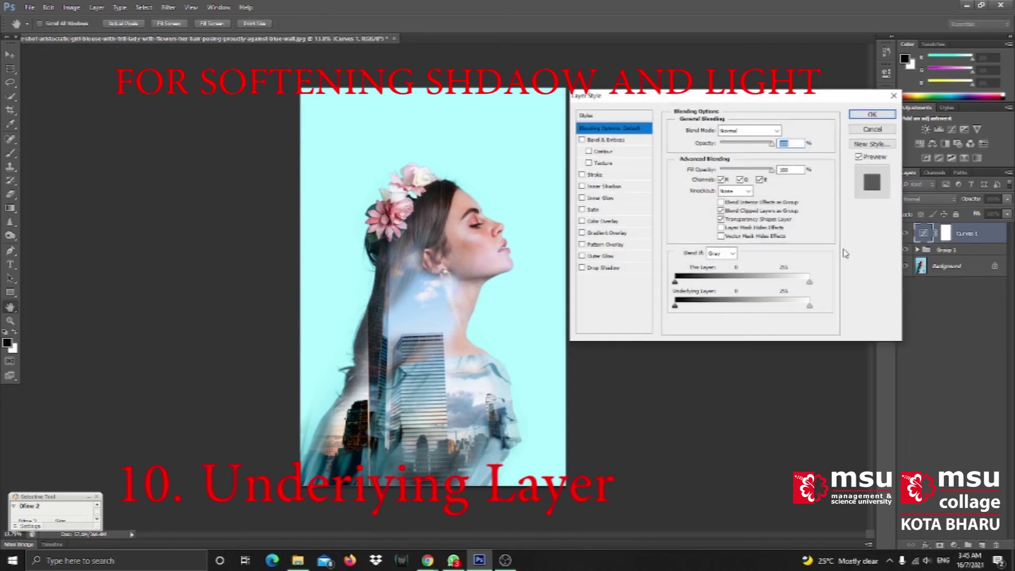
{"action": "left_click_drag", "start_coordinate": [809, 307], "coordinate": [768, 307]}
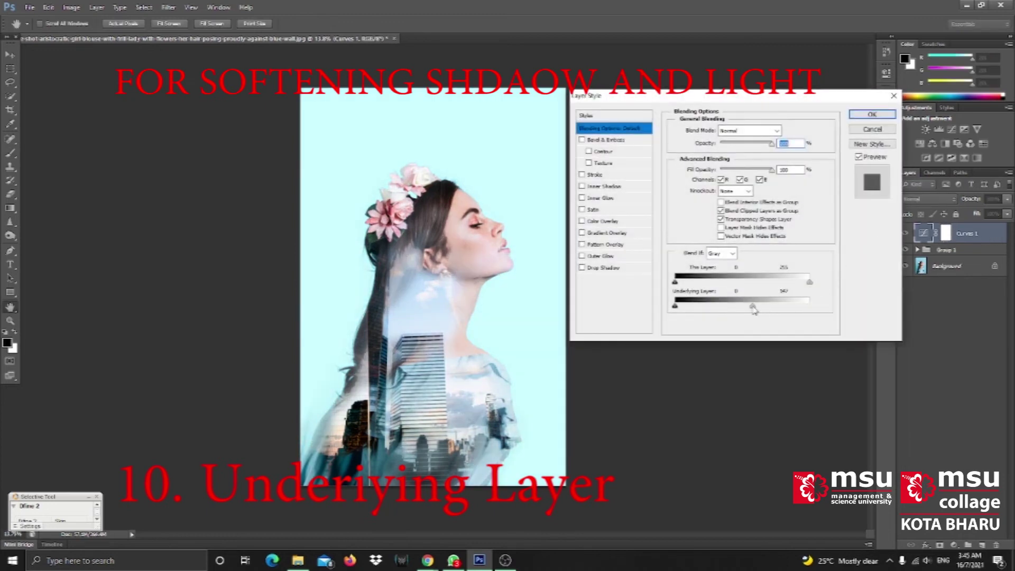
{"action": "left_click_drag", "start_coordinate": [768, 307], "coordinate": [694, 301]}
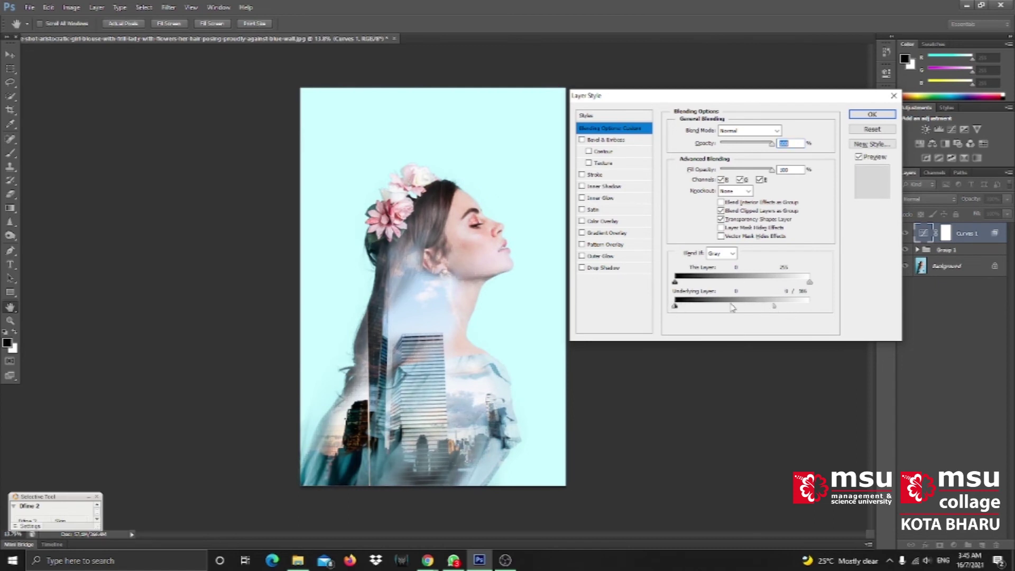
{"action": "left_click_drag", "start_coordinate": [773, 306], "coordinate": [811, 302]}
{"action": "left_click", "coordinate": [871, 115]}
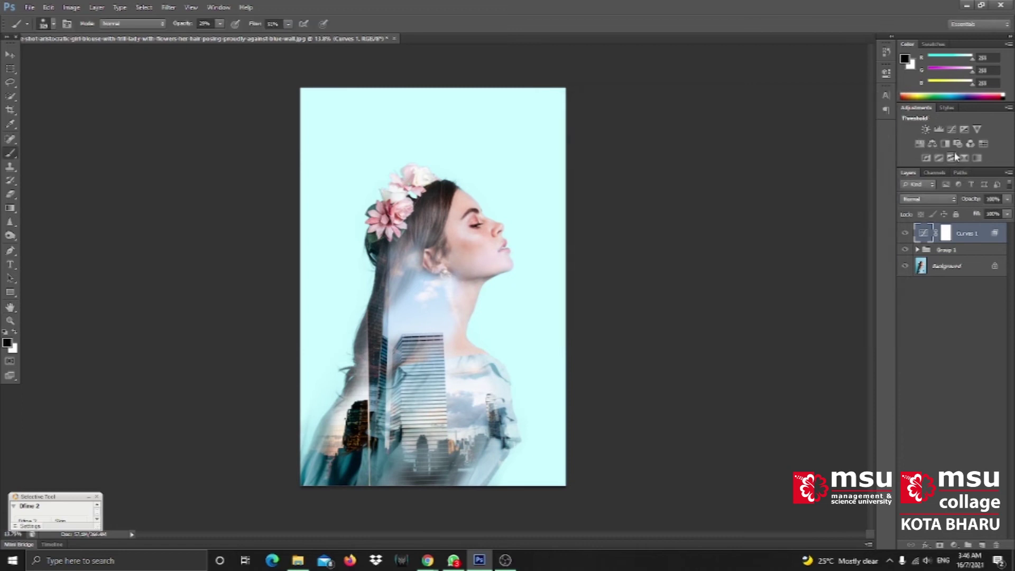
{"action": "left_click", "coordinate": [952, 129]}
Step: Raise the Curves 2 curve and split its Underlying Layer Blend If from 146/255 to 255
{"action": "left_click_drag", "start_coordinate": [804, 175], "coordinate": [799, 172]}
{"action": "left_click", "coordinate": [856, 67]}
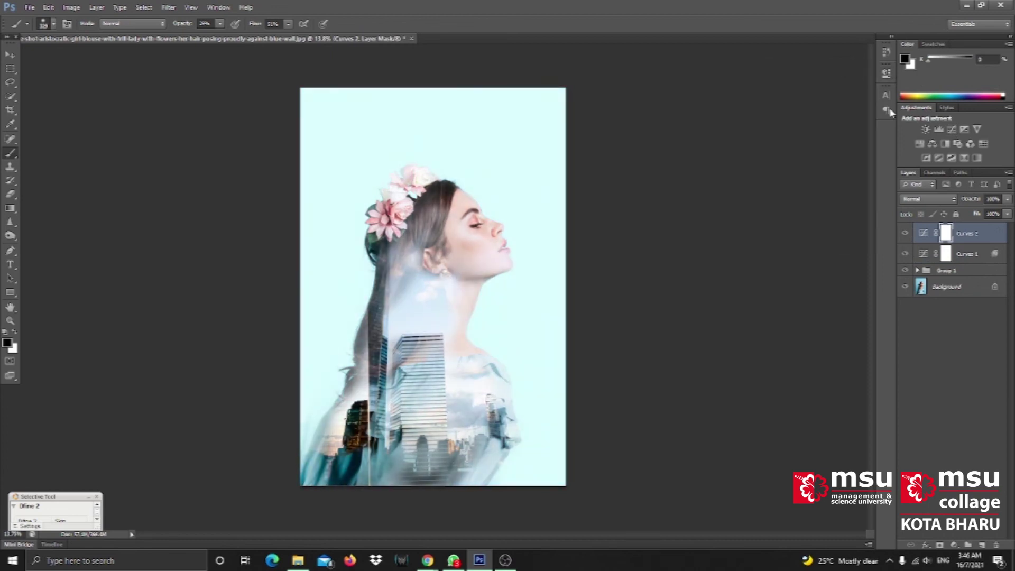
{"action": "double_click", "coordinate": [991, 236]}
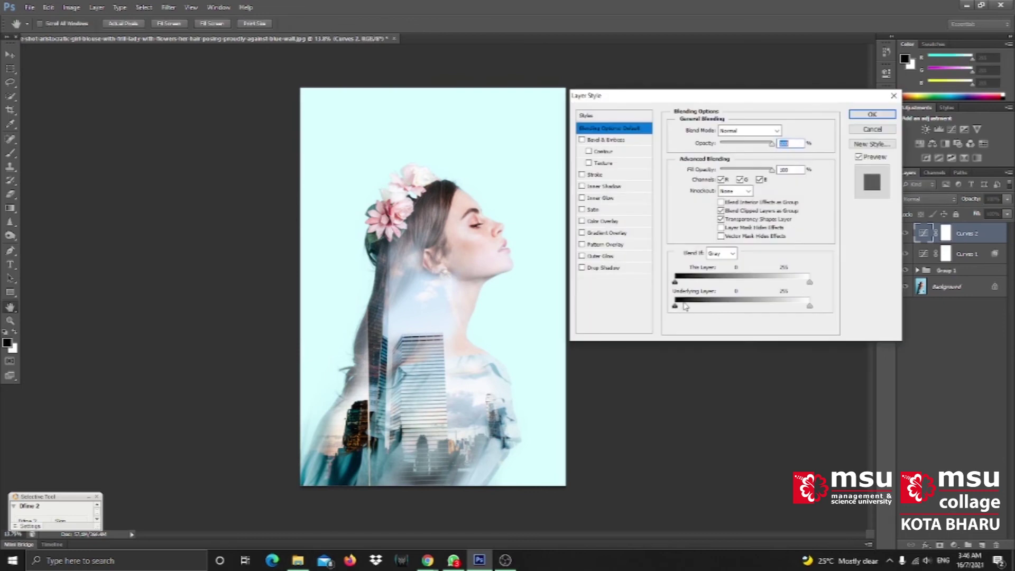
{"action": "left_click_drag", "start_coordinate": [677, 308], "coordinate": [754, 303]}
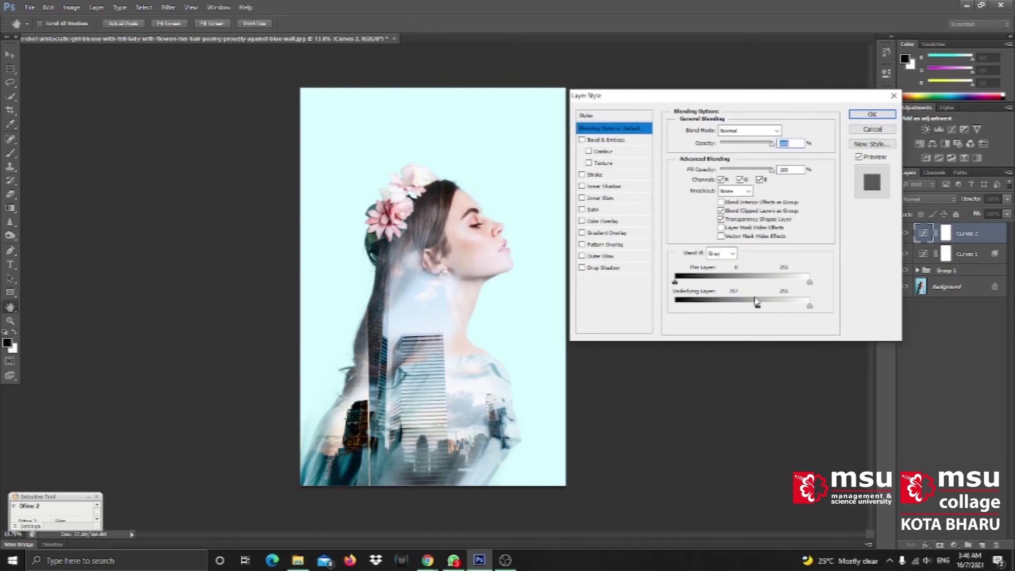
{"action": "left_click_drag", "start_coordinate": [753, 305], "coordinate": [840, 306]}
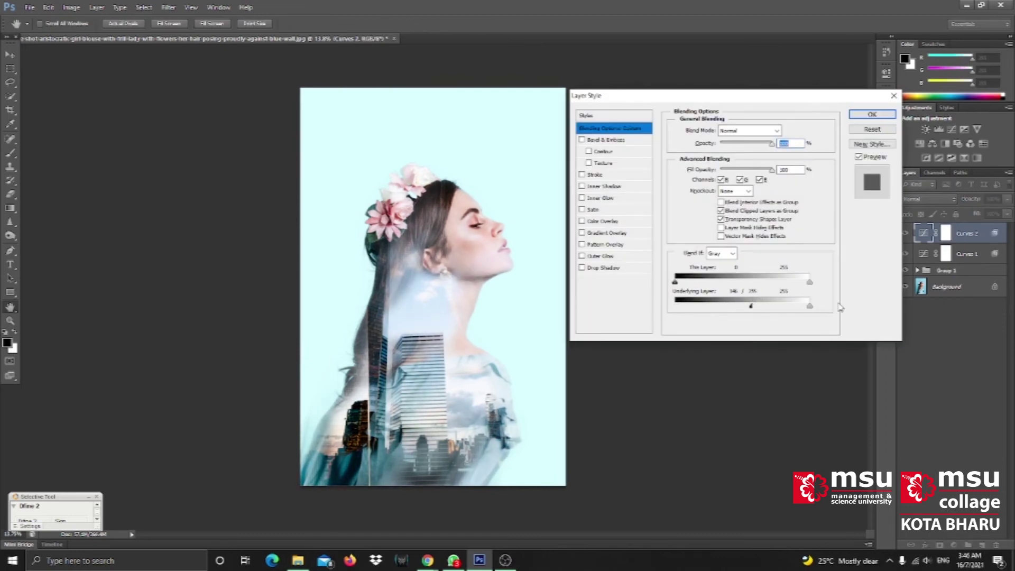
{"action": "left_click", "coordinate": [878, 114]}
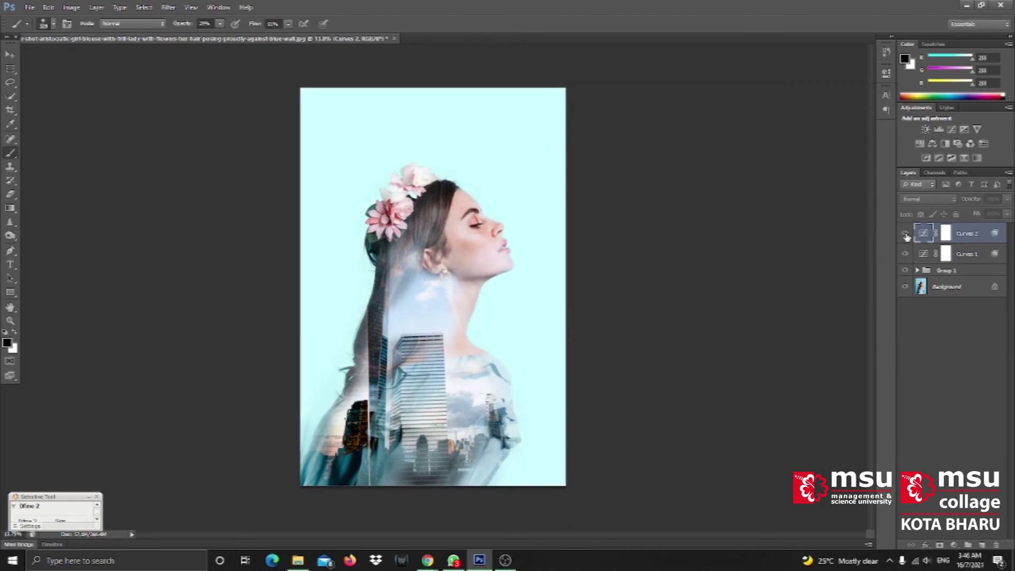
Step: Add a Brightness/Contrast layer above Curves 2 with raised contrast and slightly tweaked brightness
{"action": "left_click", "coordinate": [906, 255]}
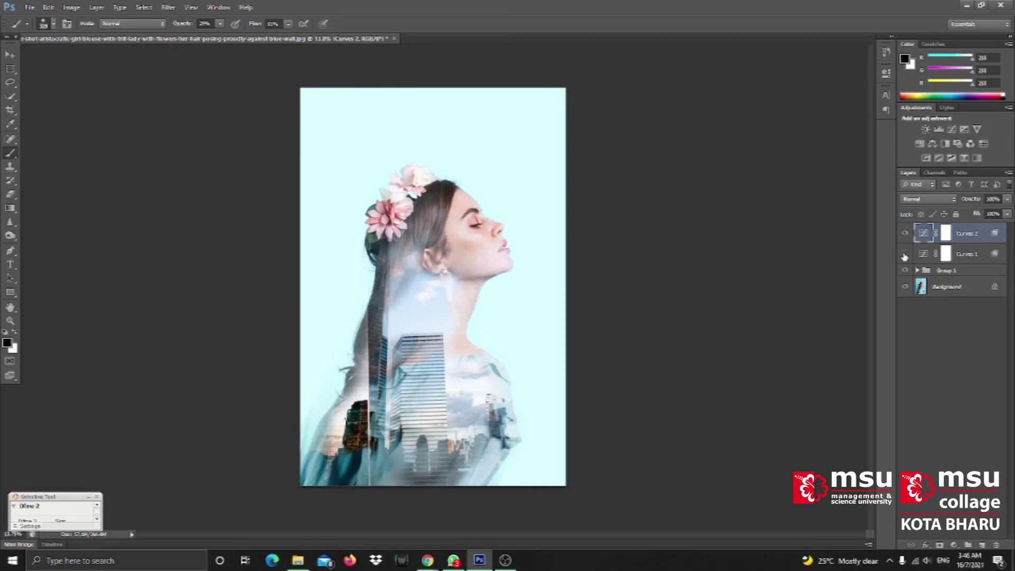
{"action": "left_click", "coordinate": [926, 130]}
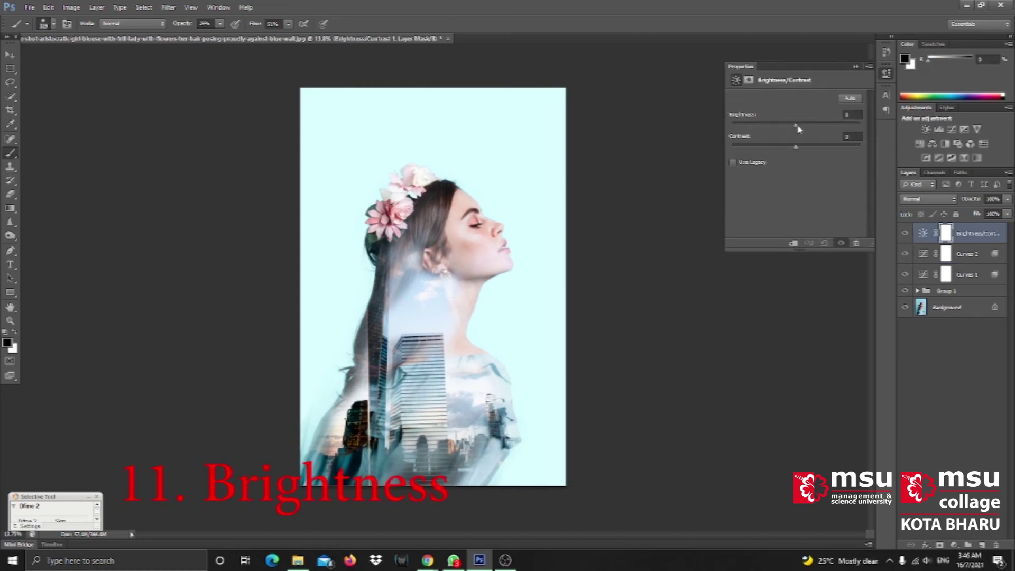
{"action": "left_click_drag", "start_coordinate": [793, 126], "coordinate": [790, 125]}
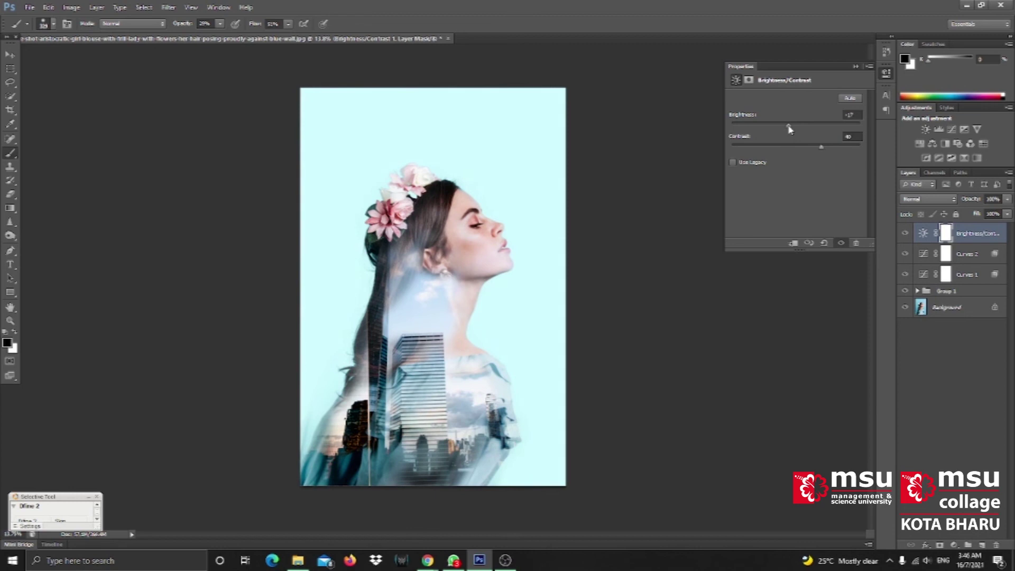
{"action": "left_click", "coordinate": [857, 67]}
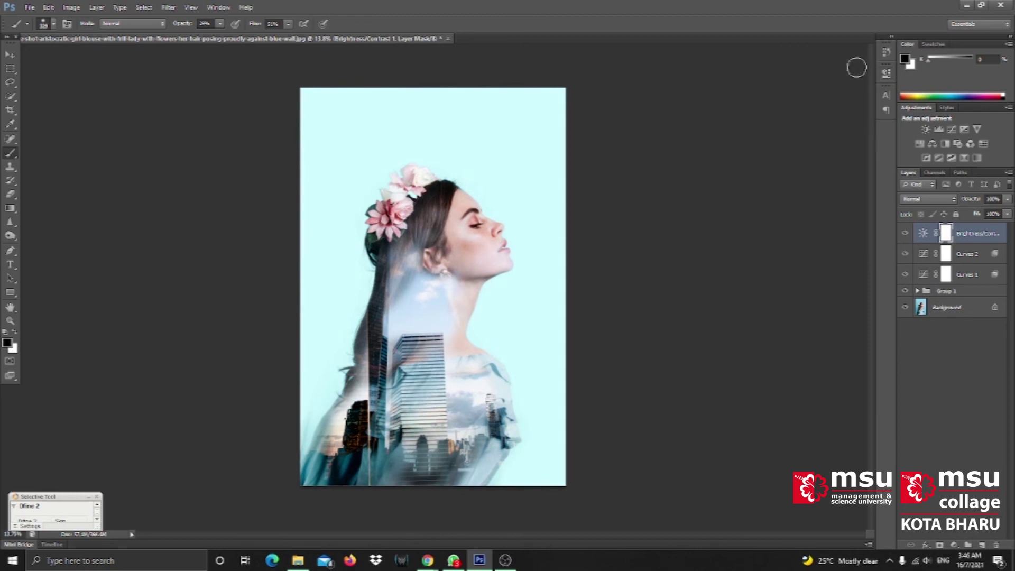
Step: Add an Exposure layer with exposure left at 0.00 and Offset set to about -0.0041
{"action": "left_click", "coordinate": [965, 131]}
{"action": "left_click_drag", "start_coordinate": [797, 128], "coordinate": [803, 131]}
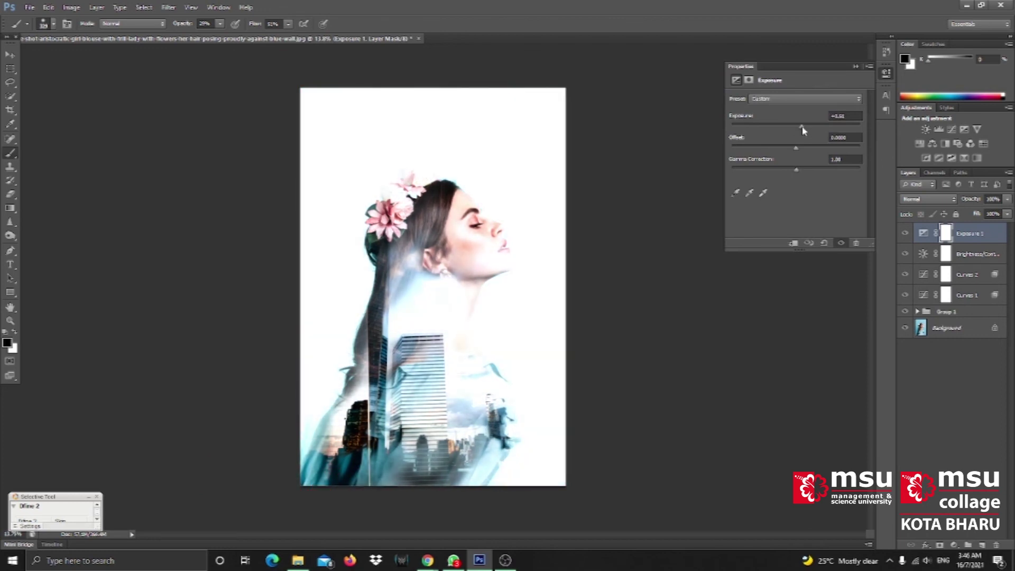
{"action": "key", "text": "ctrl+z"}
{"action": "left_click_drag", "start_coordinate": [799, 150], "coordinate": [796, 150]}
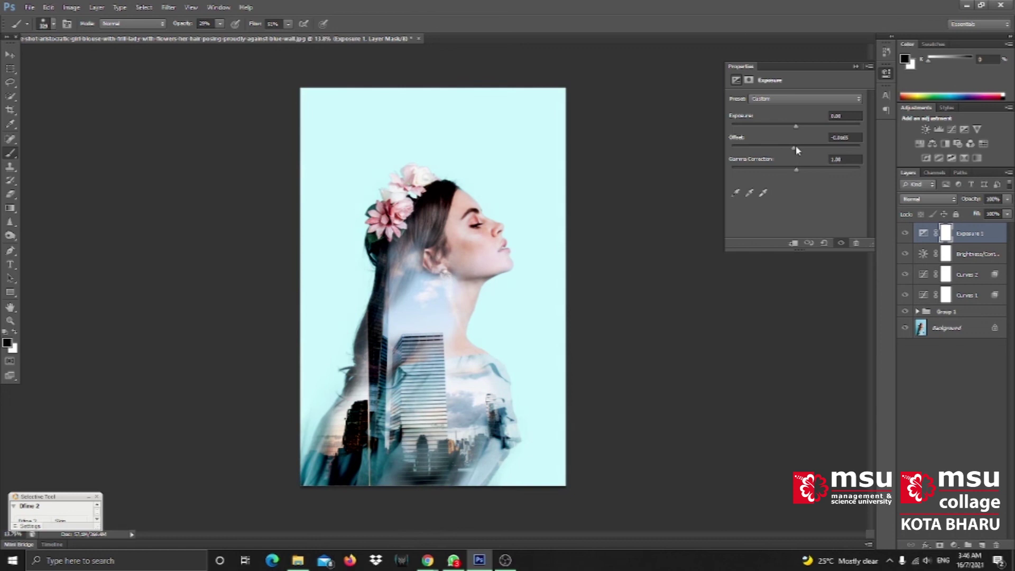
{"action": "left_click_drag", "start_coordinate": [799, 151], "coordinate": [797, 152]}
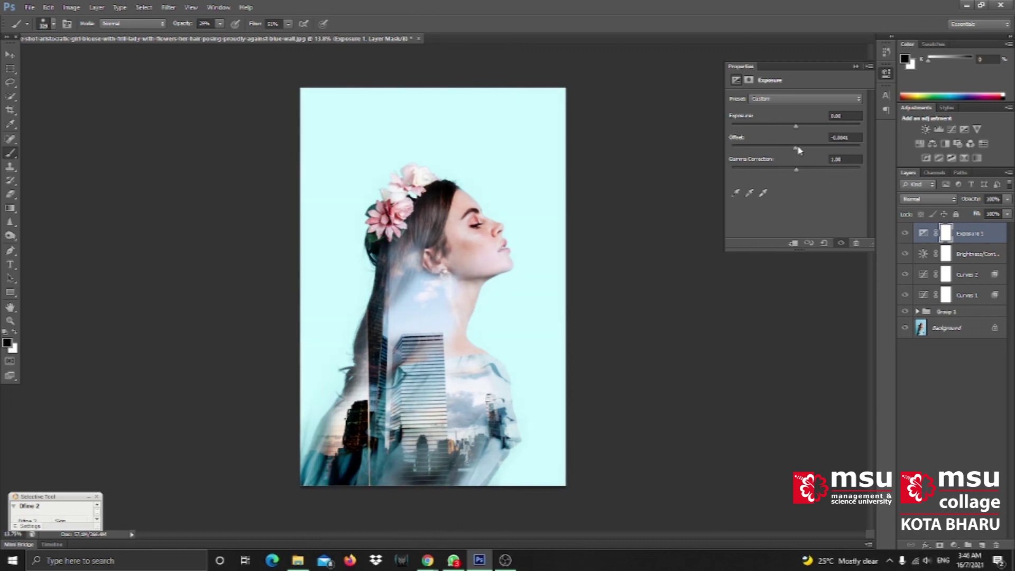
{"action": "left_click", "coordinate": [856, 67]}
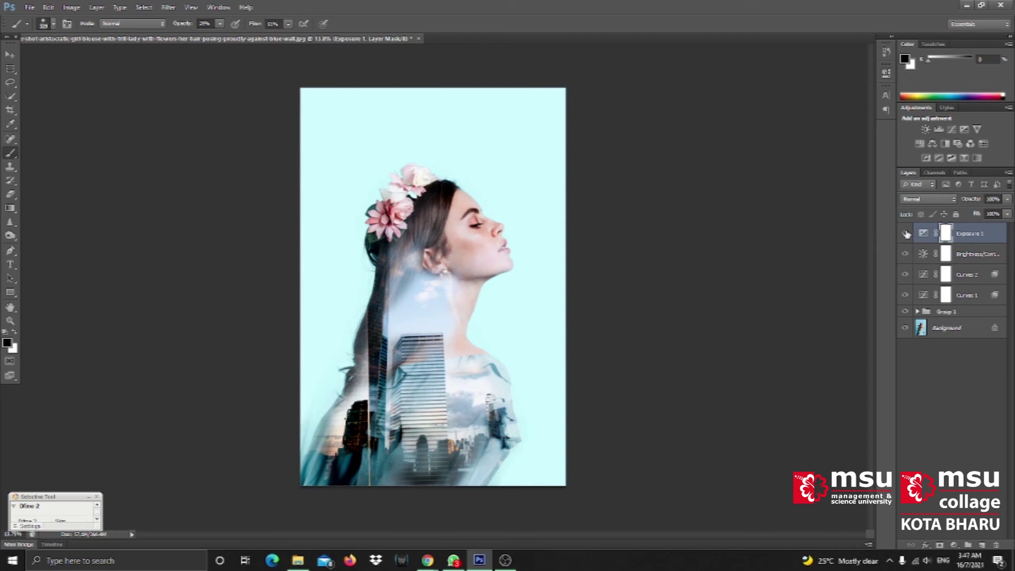
{"action": "left_click", "coordinate": [10, 54]}
{"action": "scroll", "coordinate": [499, 259], "scroll_direction": "up", "scroll_amount": 2}
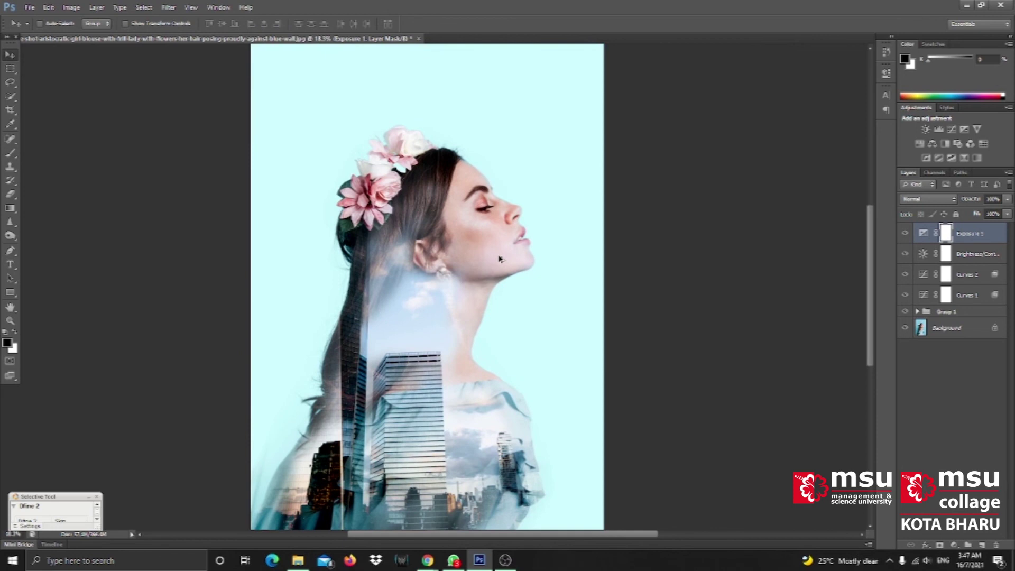
{"action": "scroll", "coordinate": [500, 259], "scroll_direction": "down", "scroll_amount": 1}
{"action": "scroll", "coordinate": [500, 259], "scroll_direction": "down", "scroll_amount": 2}
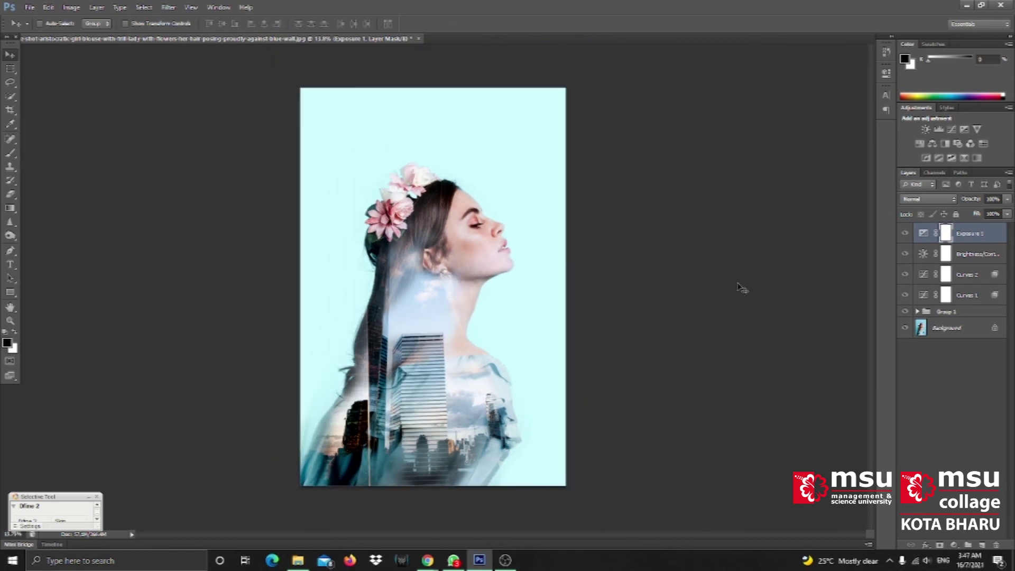
{"action": "left_click", "coordinate": [29, 8]}
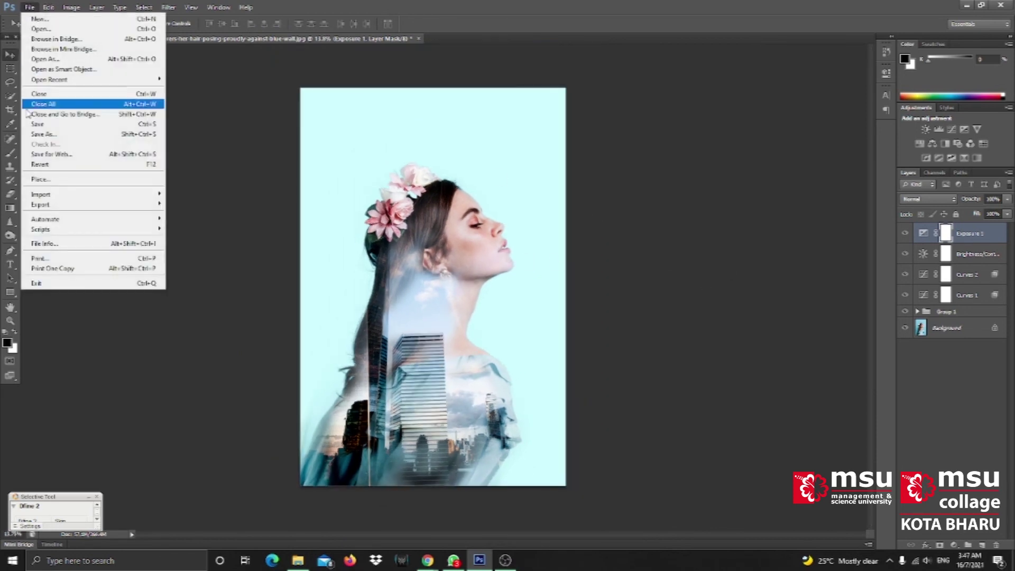
Step: Save the composite to Downloads as JPEG 'anerkepis' with Maximum quality
{"action": "left_click", "coordinate": [58, 137]}
{"action": "left_click", "coordinate": [529, 307]}
{"action": "left_click", "coordinate": [508, 380]}
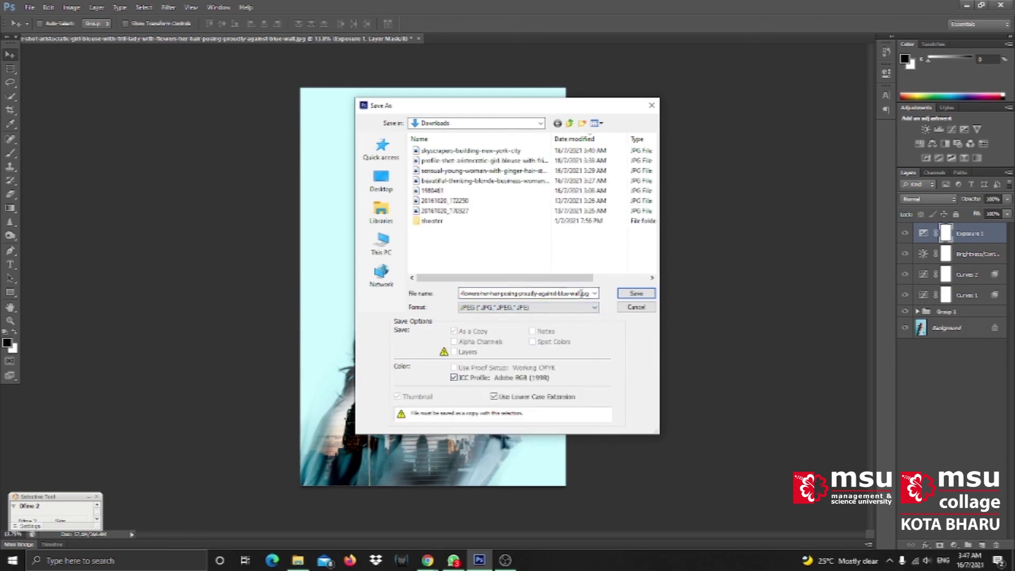
{"action": "type", "text": "aner"}
{"action": "type", "text": "kepis"}
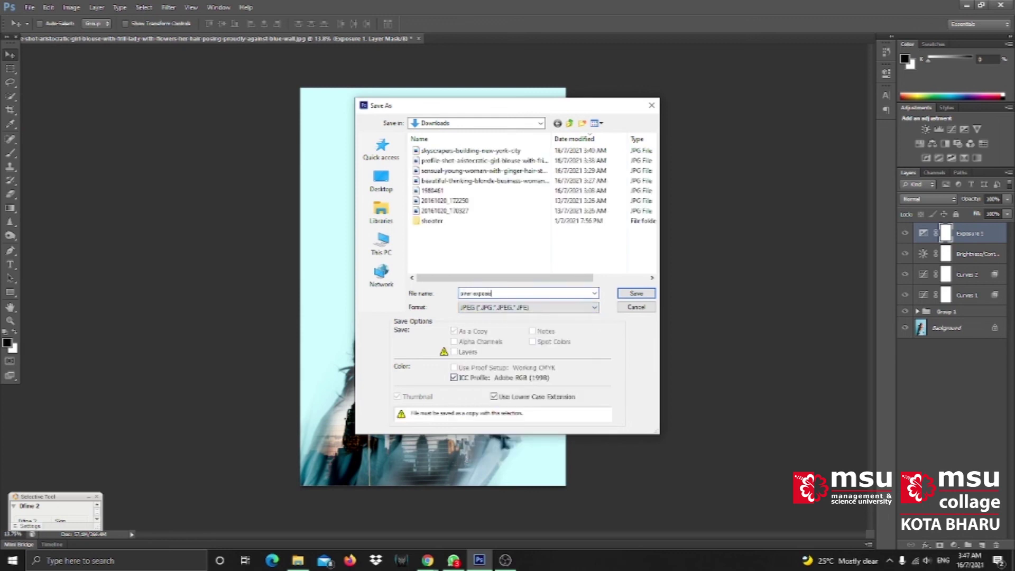
{"action": "left_click", "coordinate": [638, 293]}
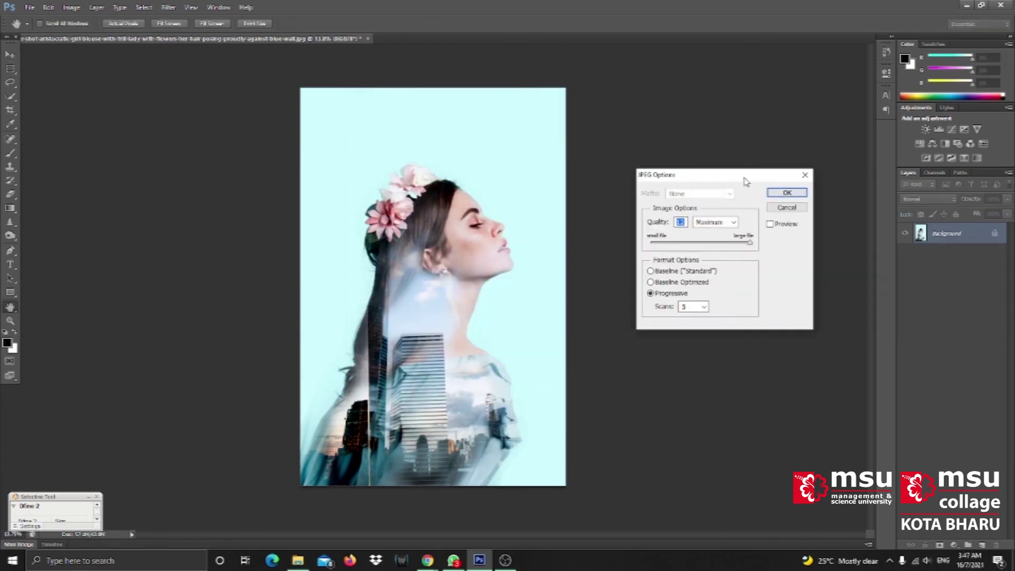
{"action": "left_click", "coordinate": [791, 192]}
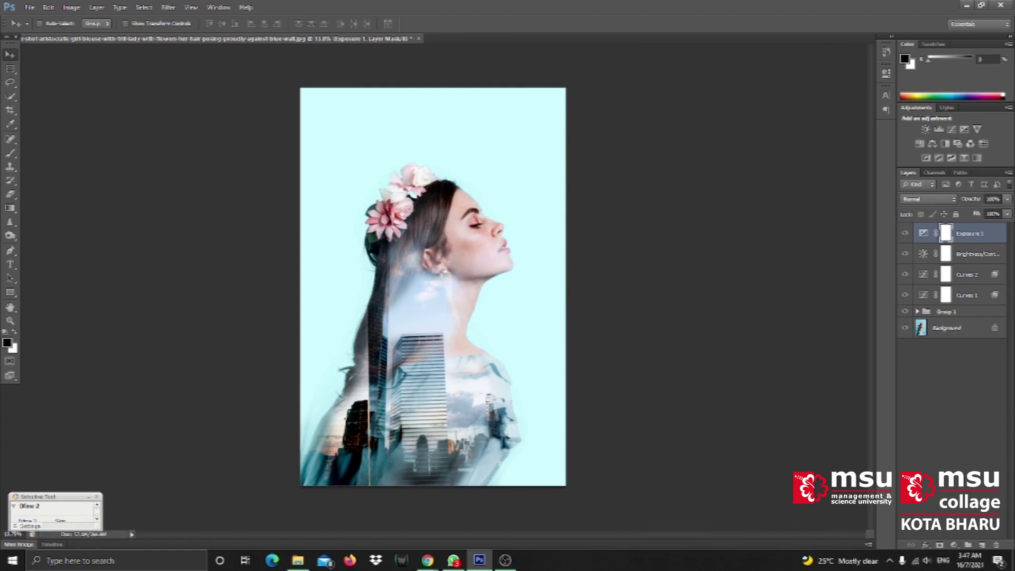